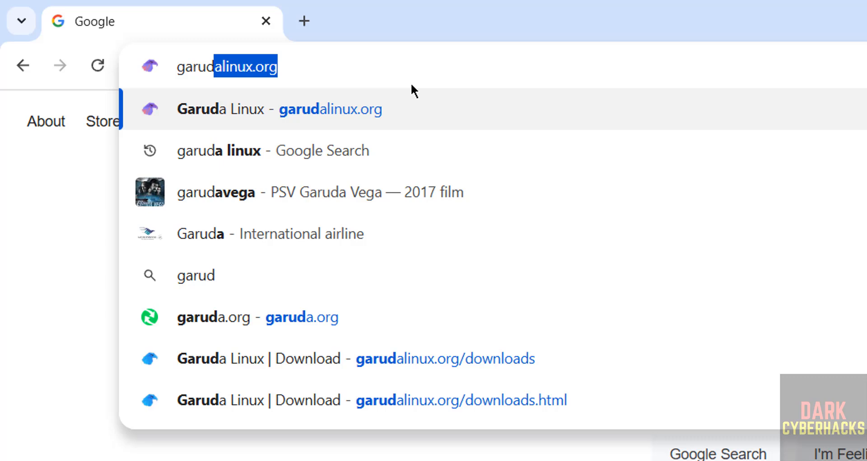
Load garudalinux.org and browse the Downloads page's editions, returning to Garuda Mokka at the top
text(alin)
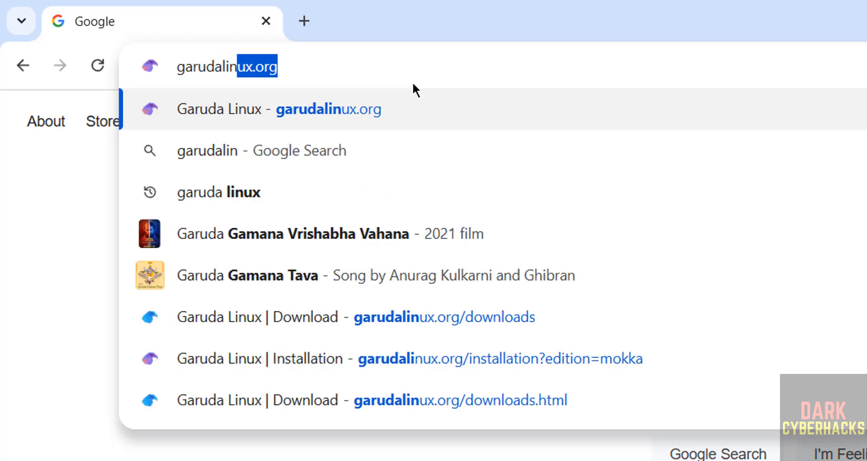
text(ux.org)
key(Return)
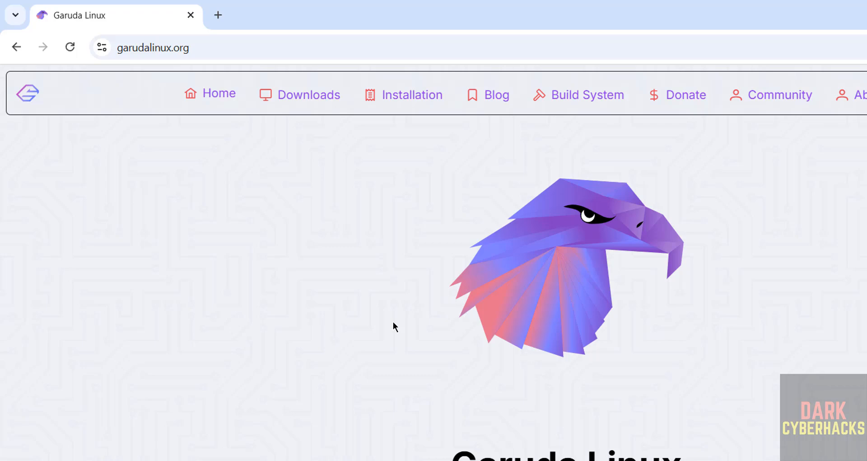
click(281, 95)
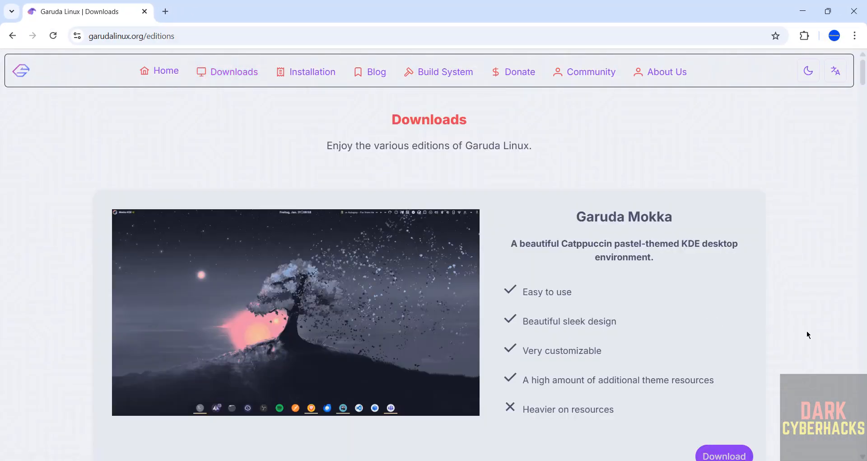
scroll(766, 359, down, 2)
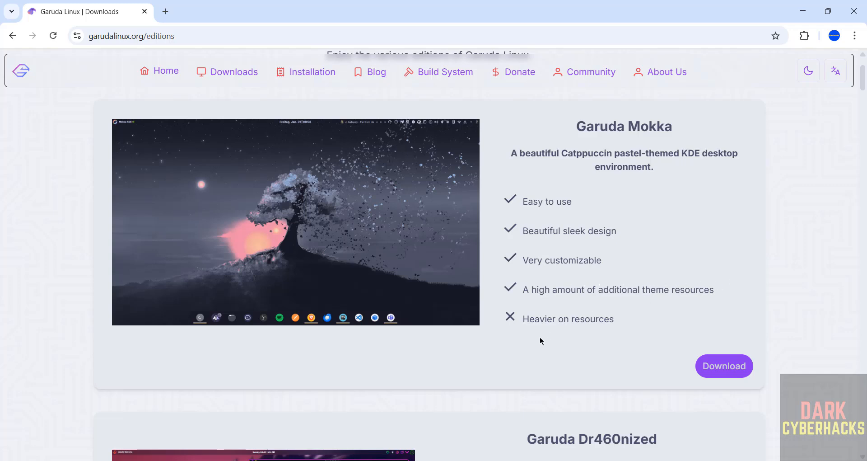
scroll(540, 340, down, 5)
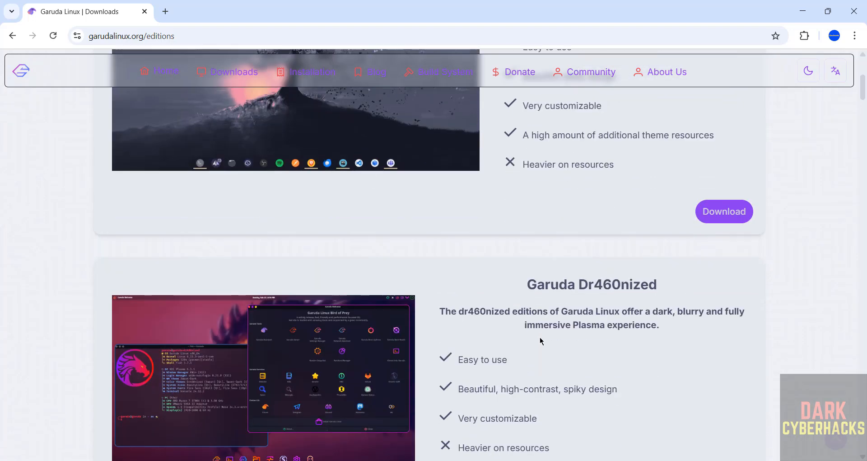
scroll(541, 340, down, 3)
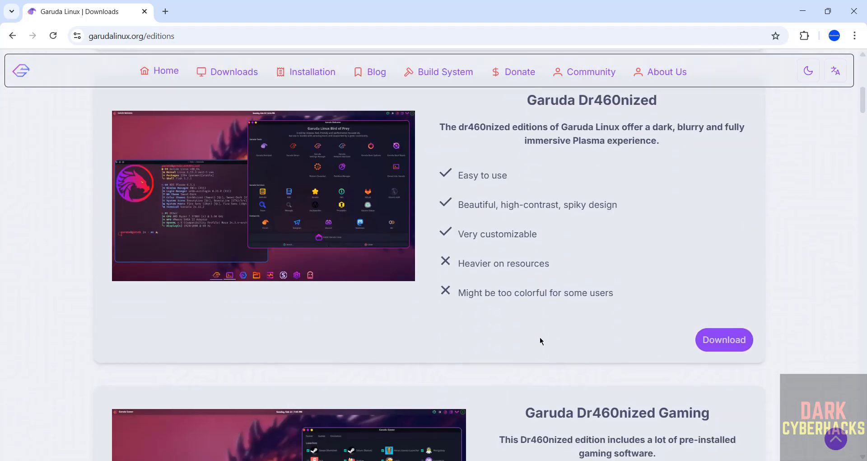
scroll(594, 317, up, 9)
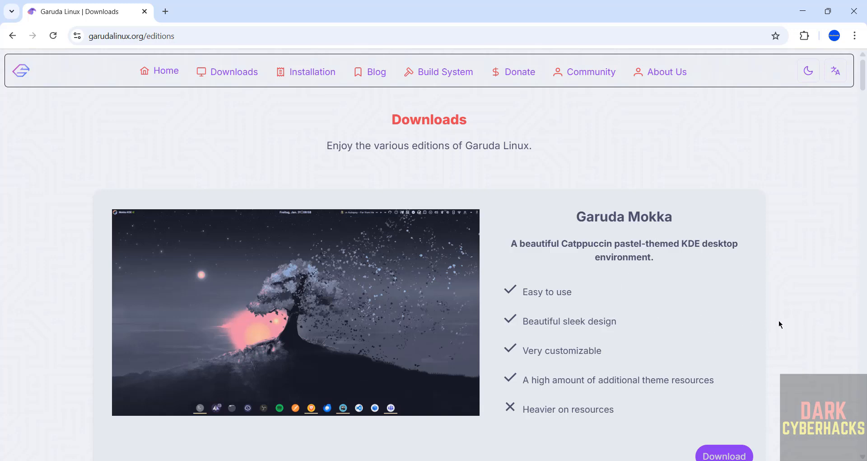
Open the Garuda Mokka installation page, start both torrent and direct ISO downloads, and view download history
click(721, 455)
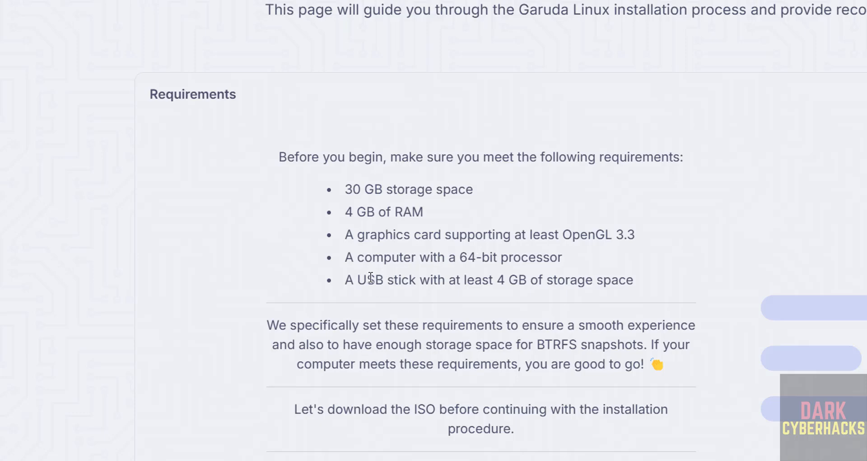
scroll(497, 300, down, 6)
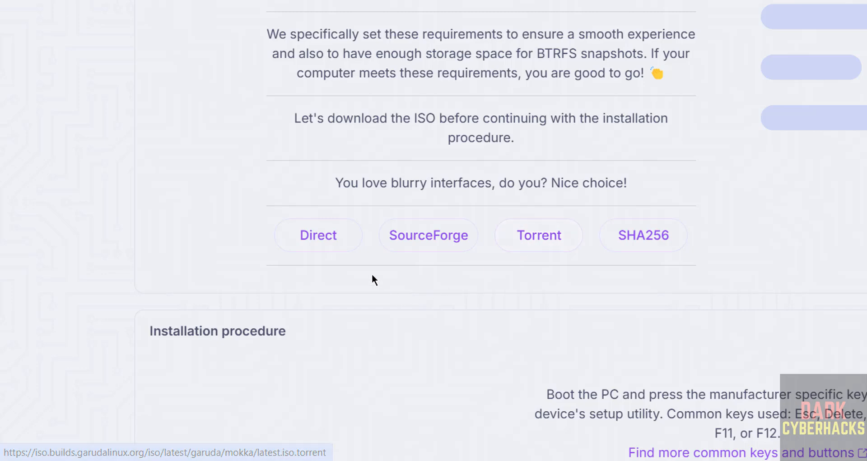
click(548, 241)
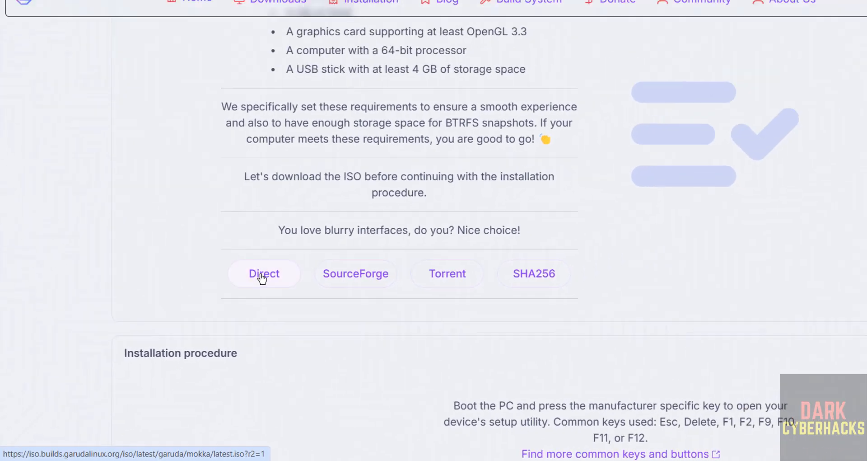
click(262, 278)
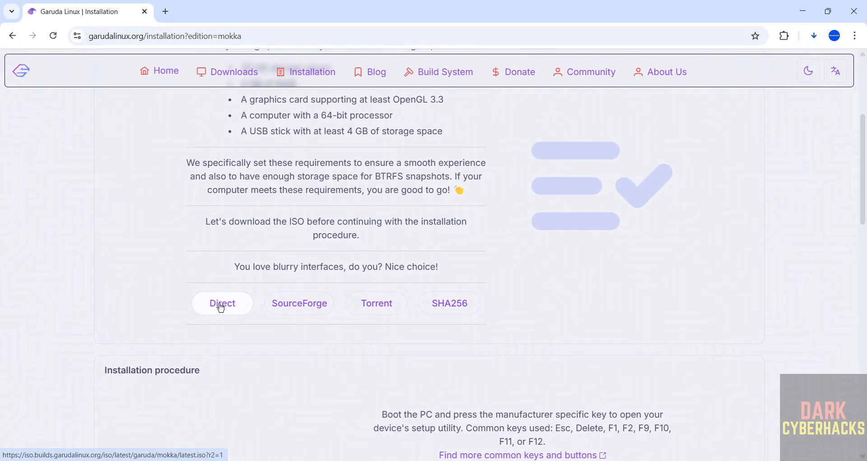
key(ctrl+j)
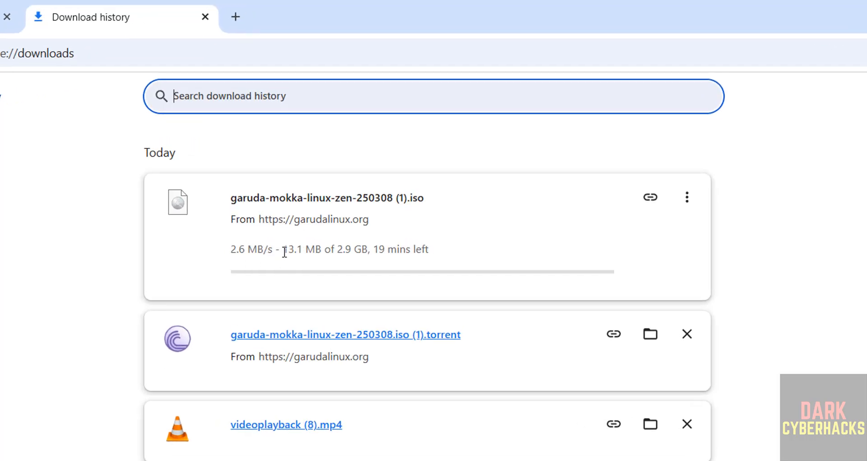
Cancel the direct ISO download and clear it and the duplicate (1).torrent entry from history
click(695, 201)
click(651, 236)
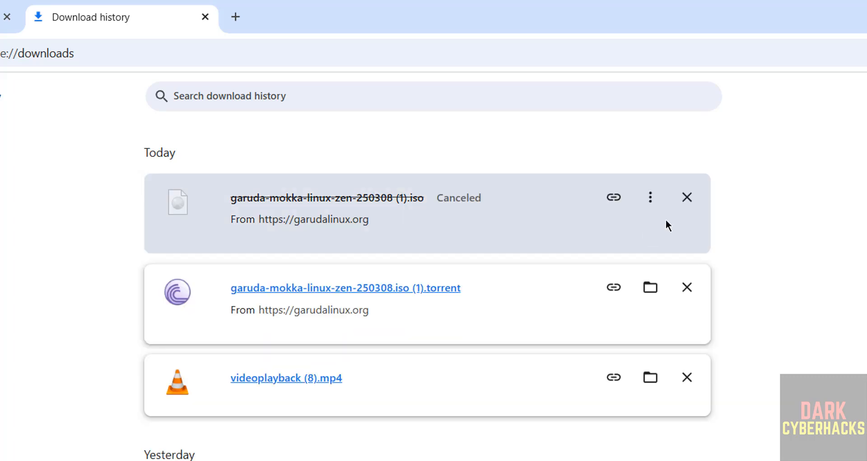
click(687, 197)
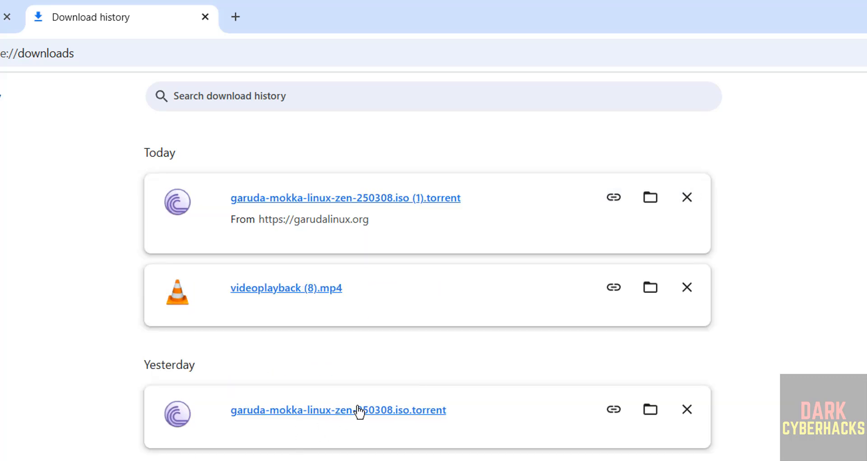
click(688, 199)
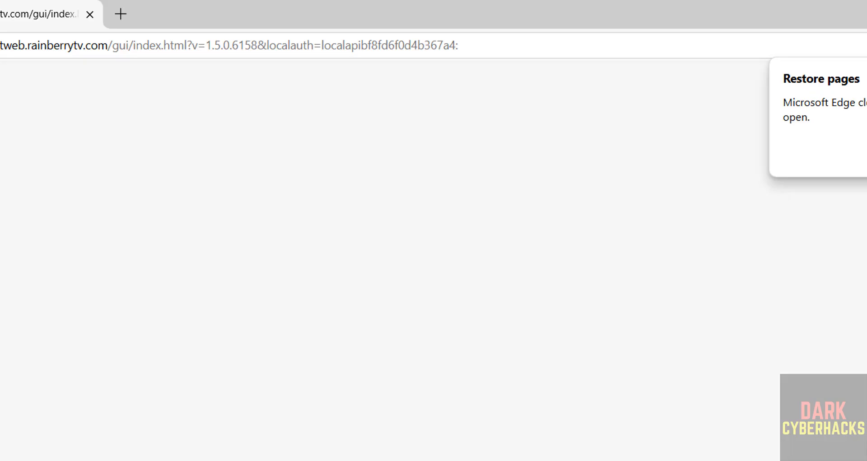
Pause seeding of the garuda-mokka-linux-zen-250308.iso torrent in the BitTorrent Web library
click(50, 175)
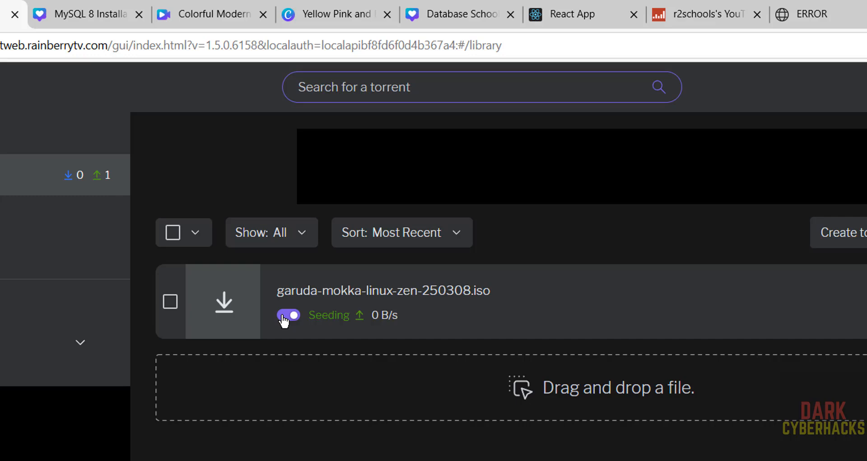
click(283, 317)
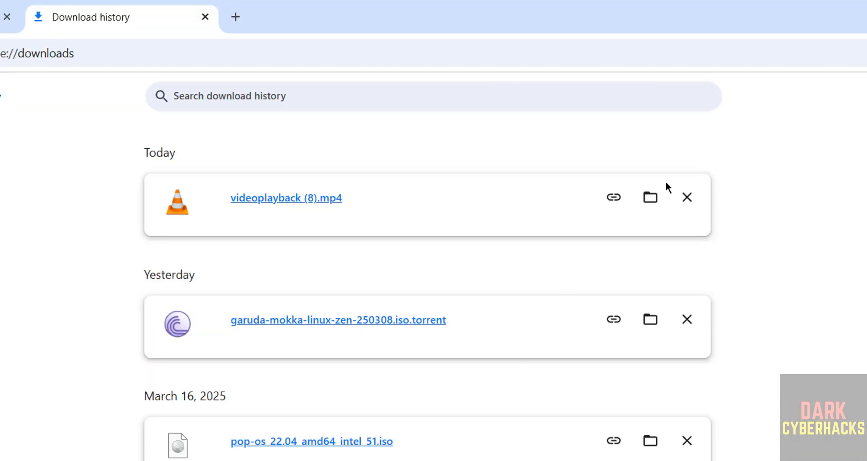
Remove videoplayback (8).mp4 from download history and return to the Garuda Linux Installation tab
click(686, 198)
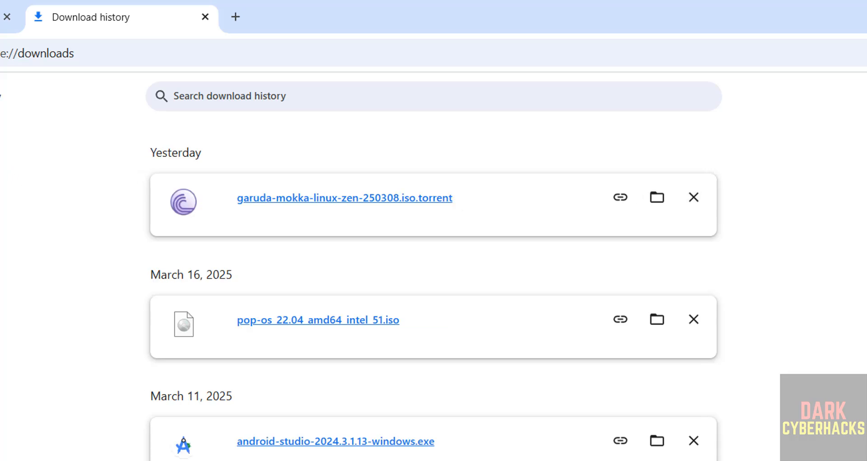
click(2, 18)
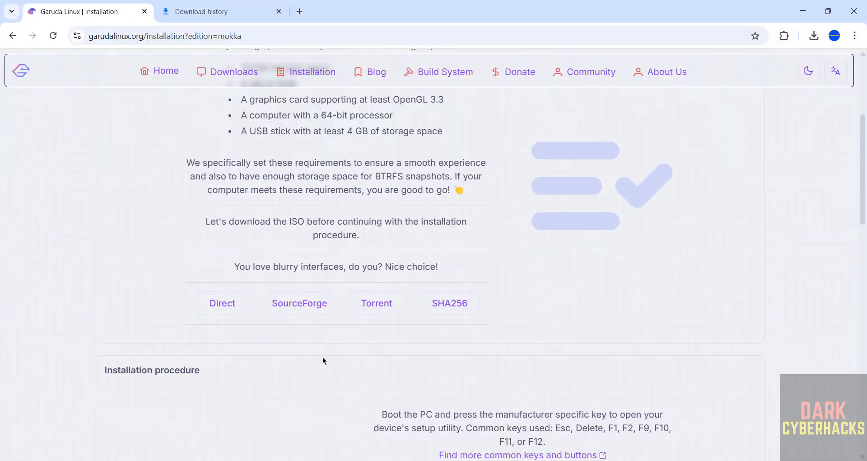
Search Windows for 'virtua' and launch Oracle VirtualBox
key(super)
text(virtua)
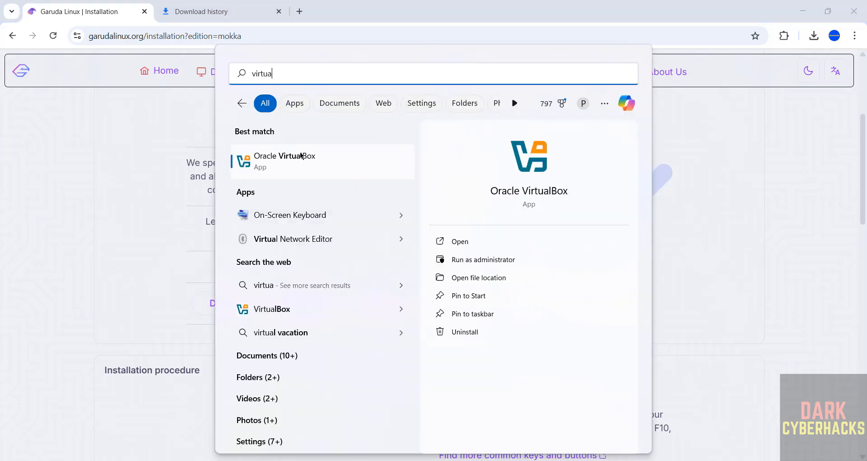
key(Return)
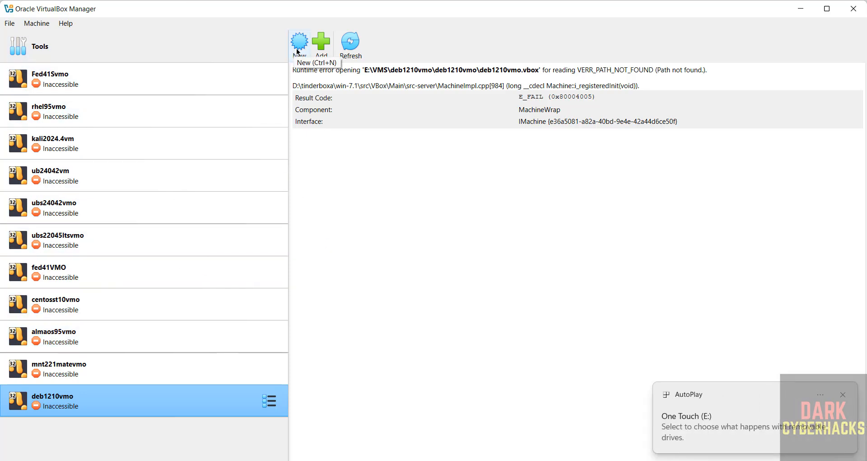
Start a new virtual machine via Machine > New and name it GarudaMokka2025VMO
click(37, 23)
click(36, 38)
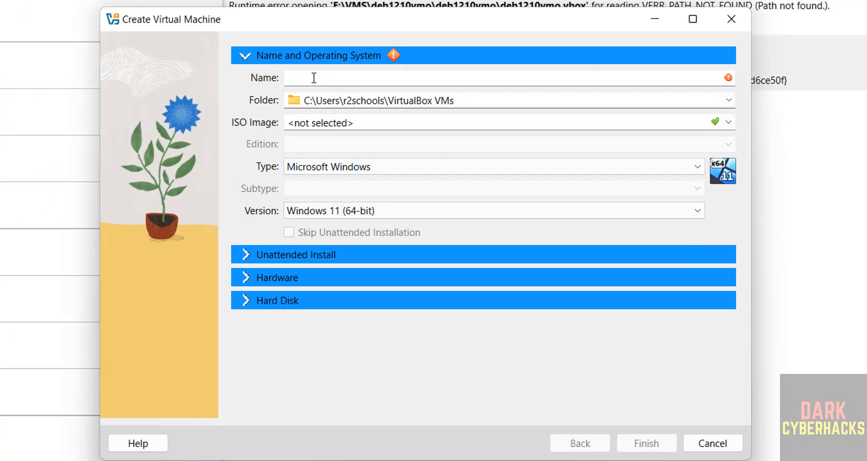
text(Gardu)
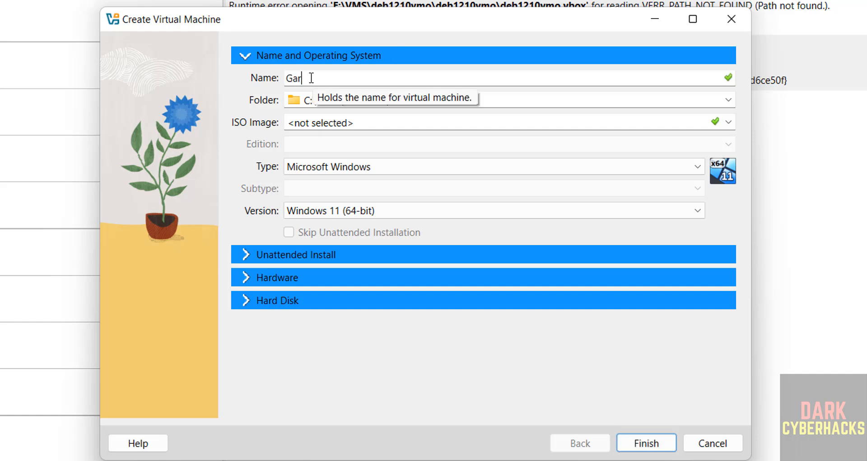
key(BackSpace)
key(BackSpace)
key(BackSpace)
text(rudaMokka2025)
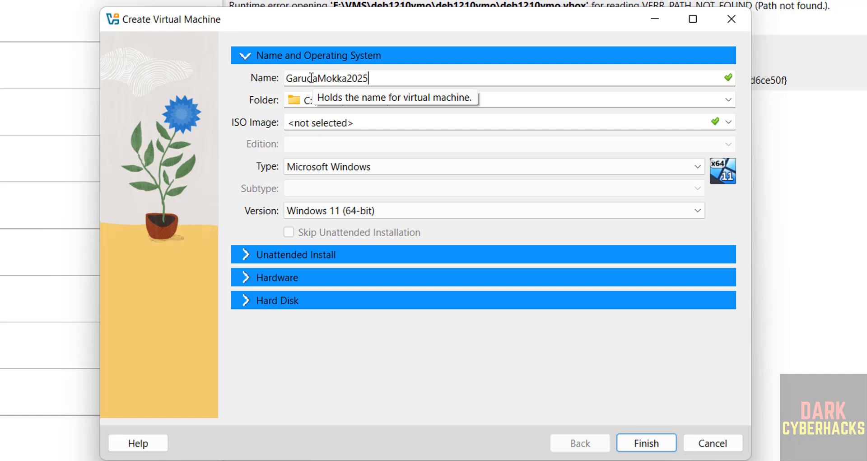
text(VMO)
key(ctrl+a)
key(ctrl+c)
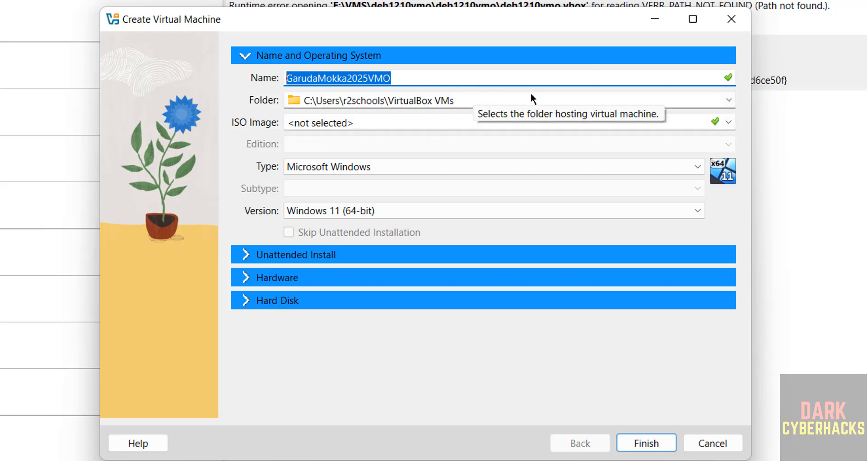
Create folder GarudaMokka2025VMO under E:\VMS and select it as the VM folder
click(729, 100)
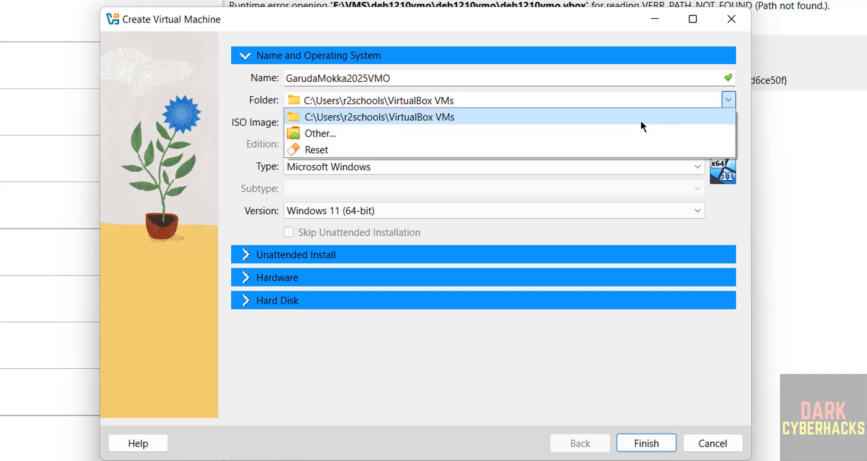
click(516, 135)
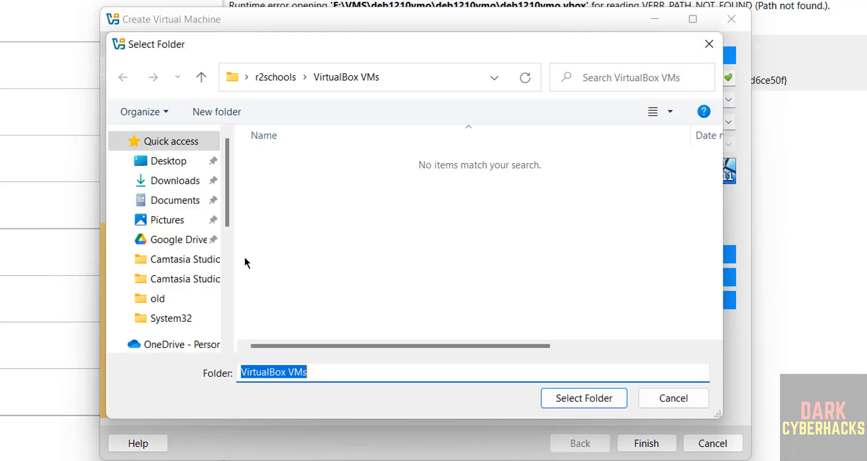
click(226, 285)
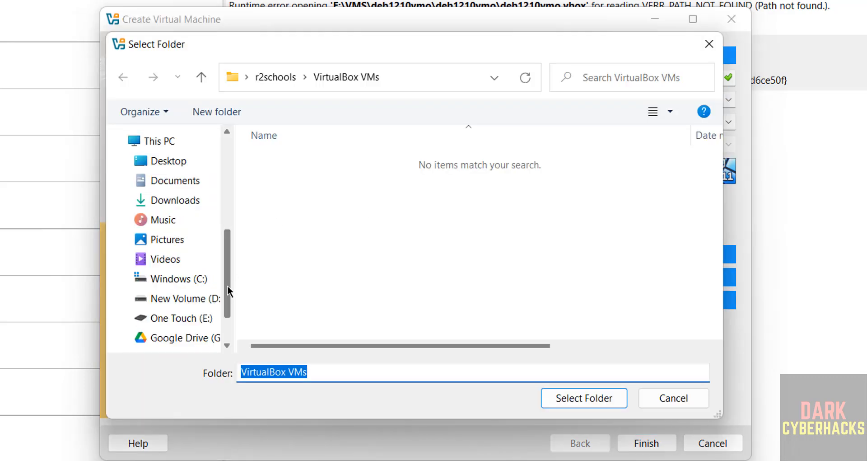
click(194, 319)
double_click(289, 284)
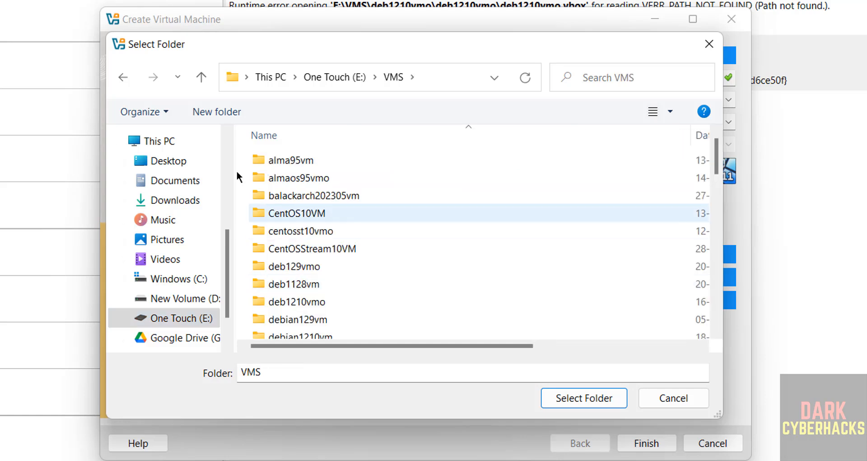
click(222, 110)
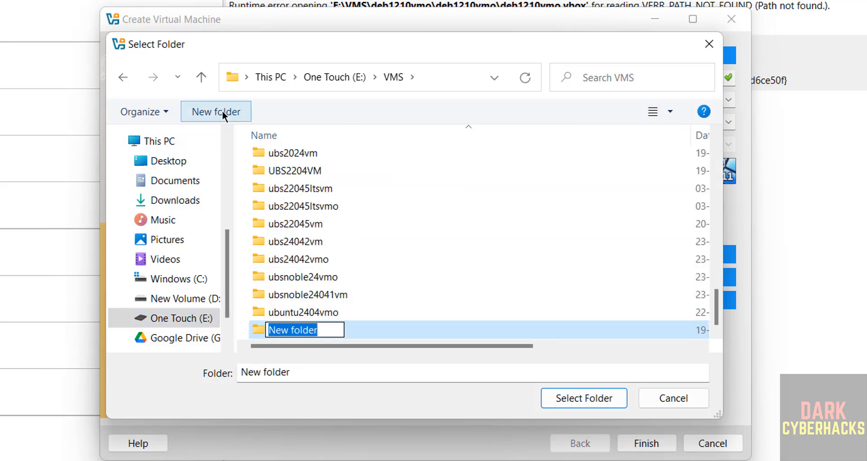
key(ctrl+v)
key(Return)
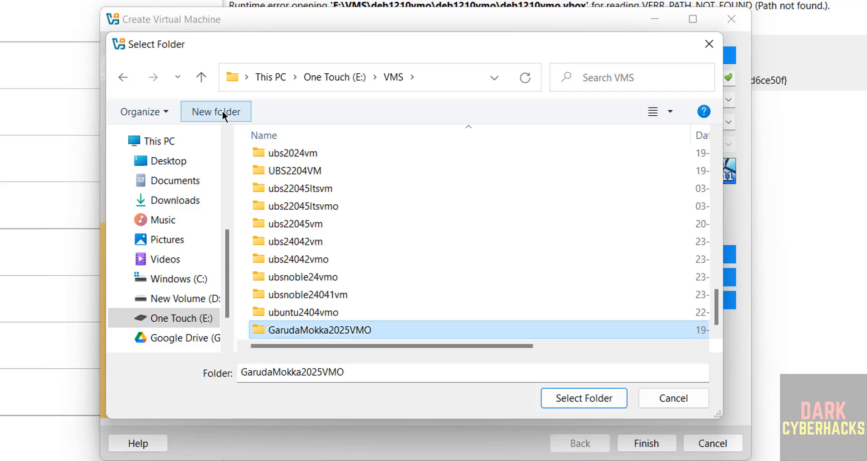
key(Return)
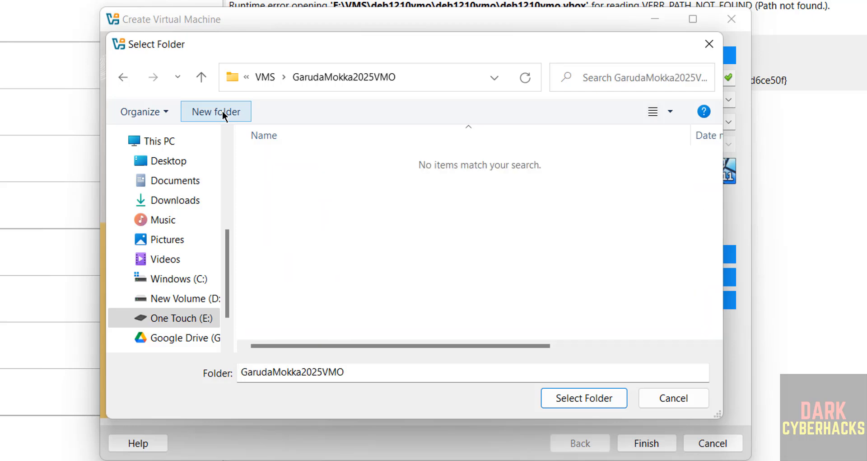
click(597, 399)
Attach garuda-mokka-linux-zen-250308.iso from Downloads as the VM's ISO image
click(728, 123)
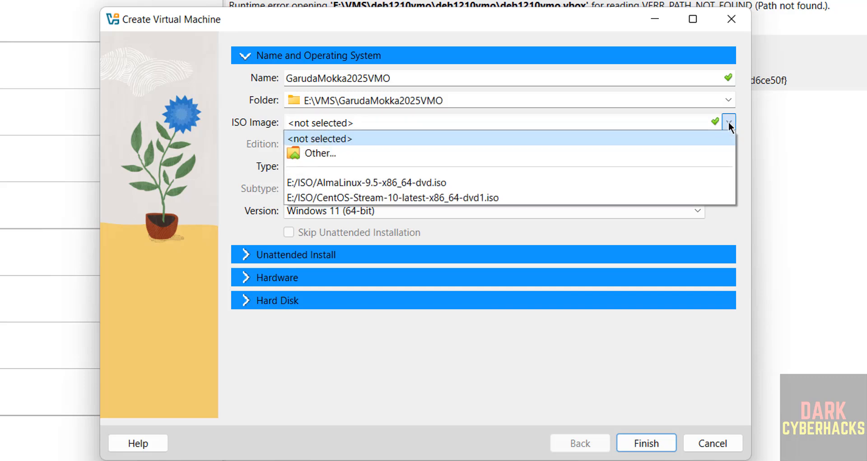
click(386, 148)
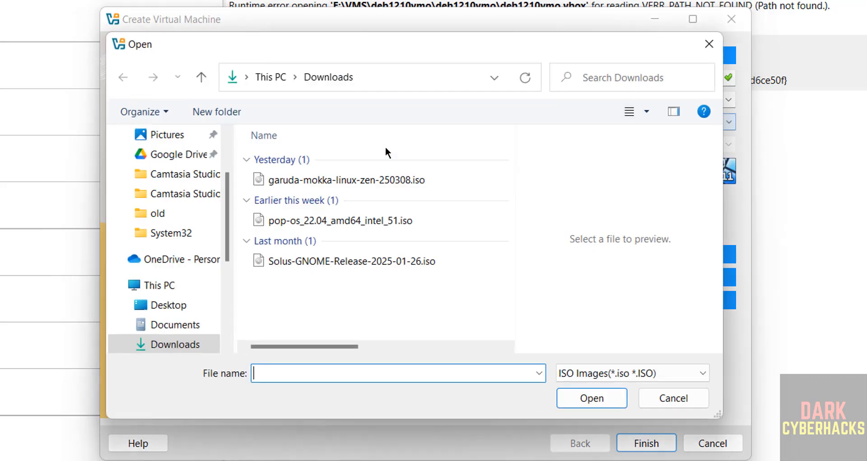
click(351, 184)
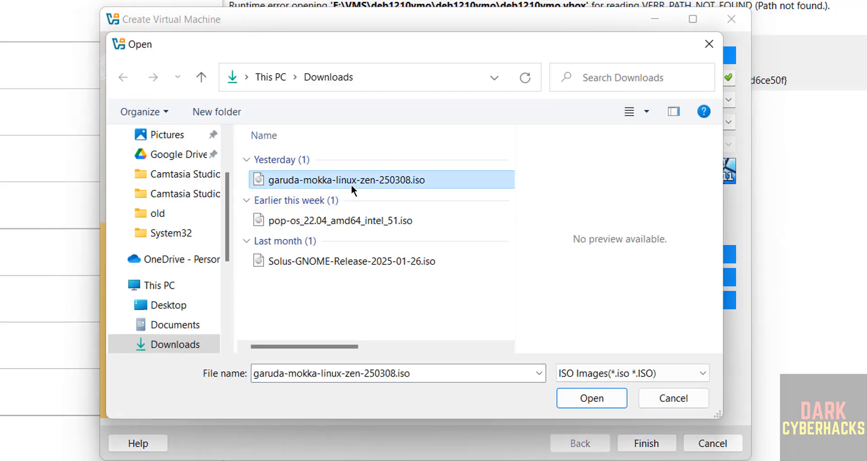
click(599, 400)
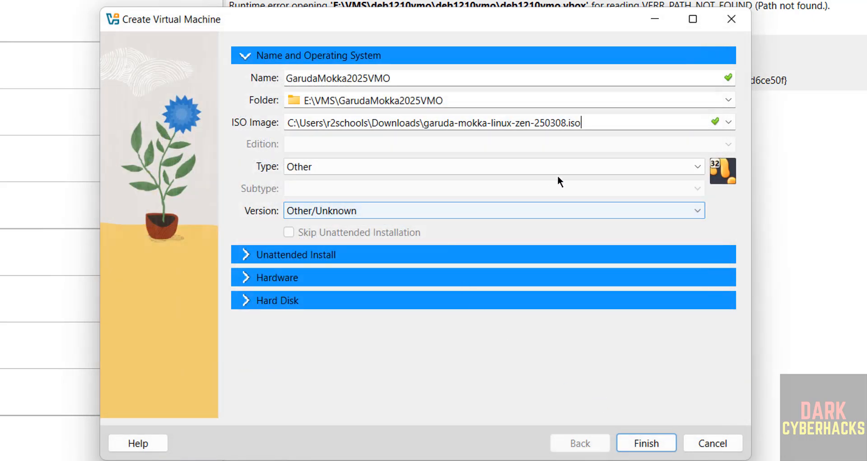
click(566, 171)
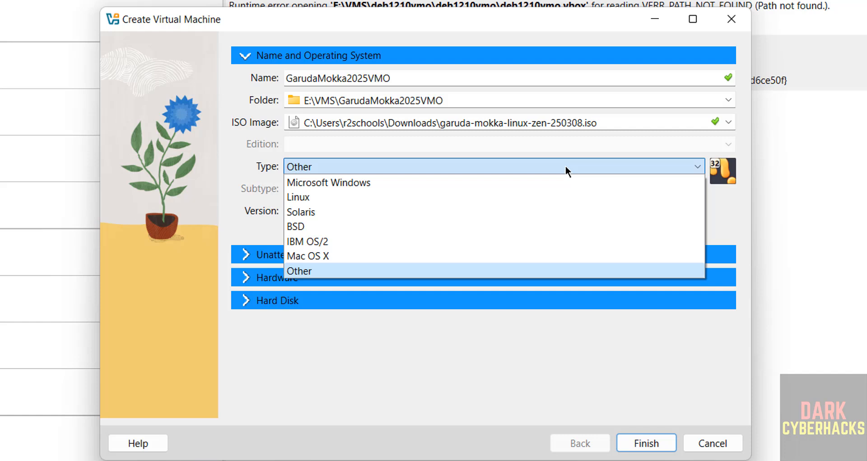
Set the VM's OS type to Linux with subtype ArchLinux
click(348, 194)
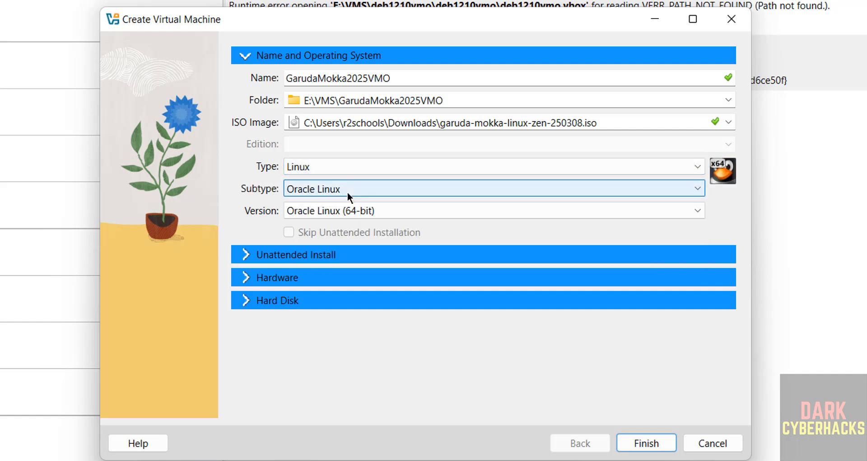
click(348, 191)
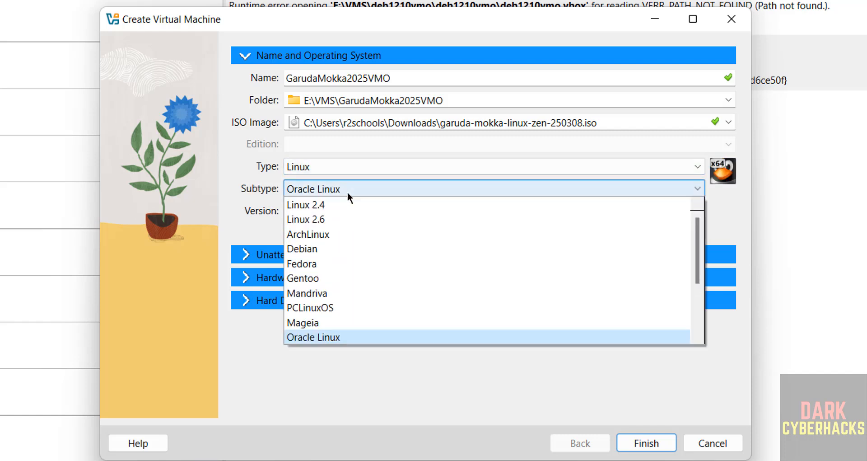
click(312, 233)
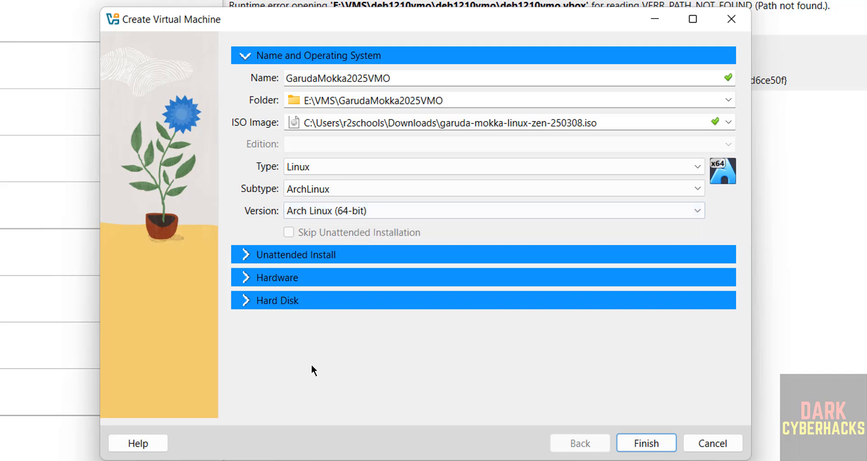
Give the VM 4096 MB of memory and 2 processors
click(250, 281)
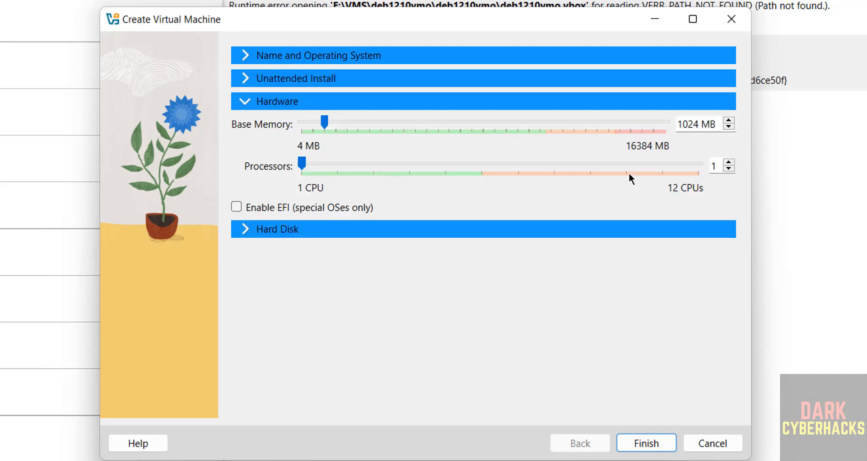
double_click(681, 124)
text(4096)
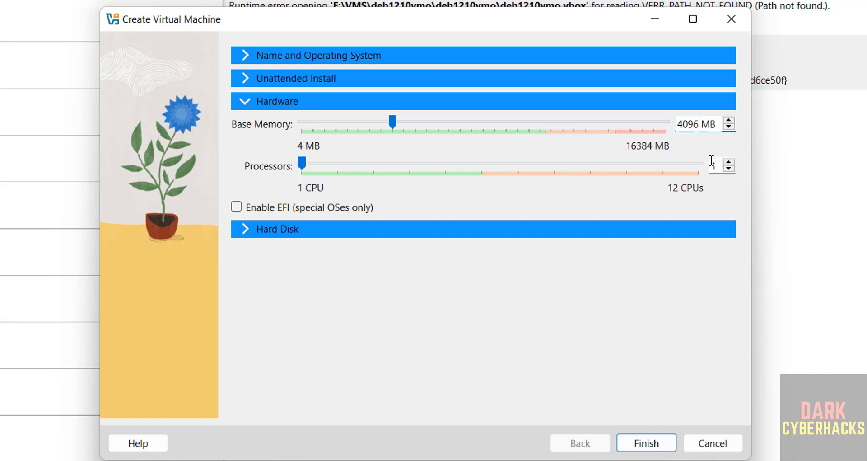
double_click(714, 166)
text(2)
Set the virtual hard disk to 50 GB and finish creating the VM
click(282, 229)
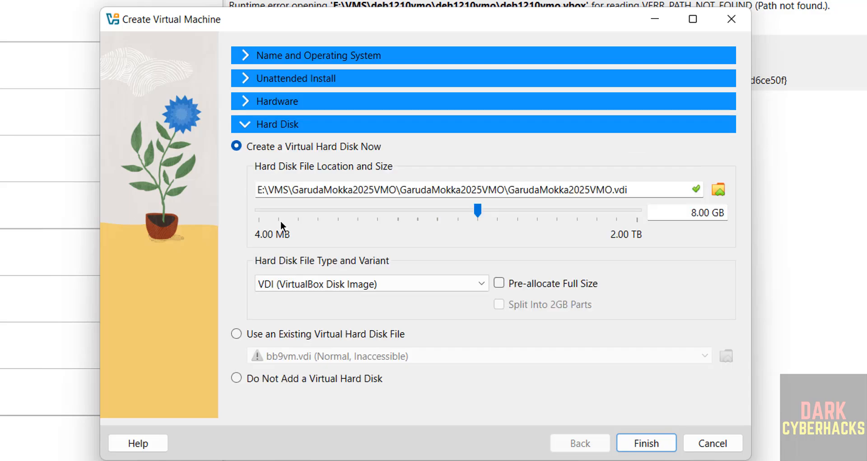
double_click(693, 212)
text(50)
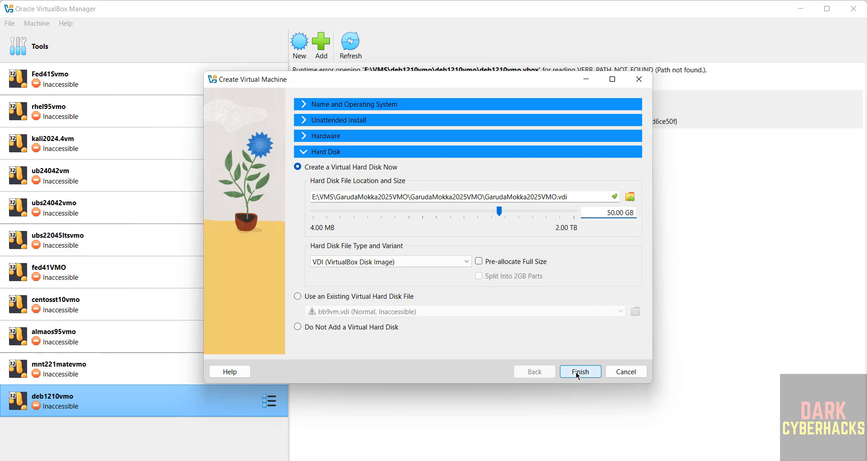
click(579, 371)
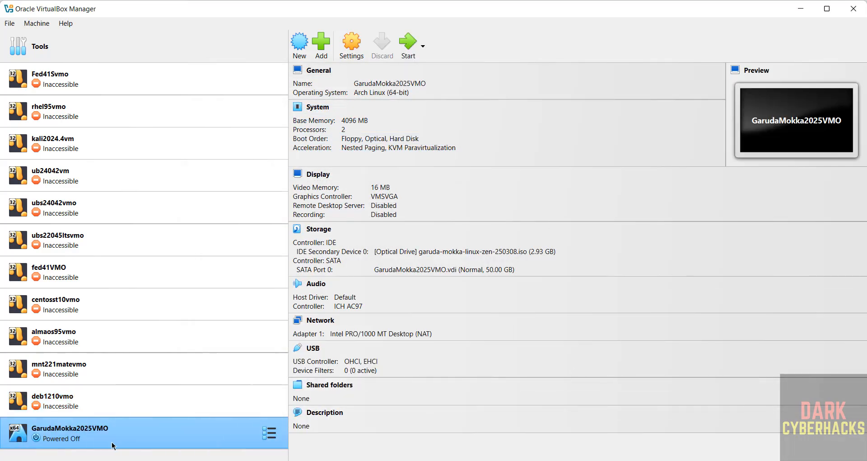
Browse the GarudaMokka2025VMO machine action menus without choosing any action
right_click(112, 438)
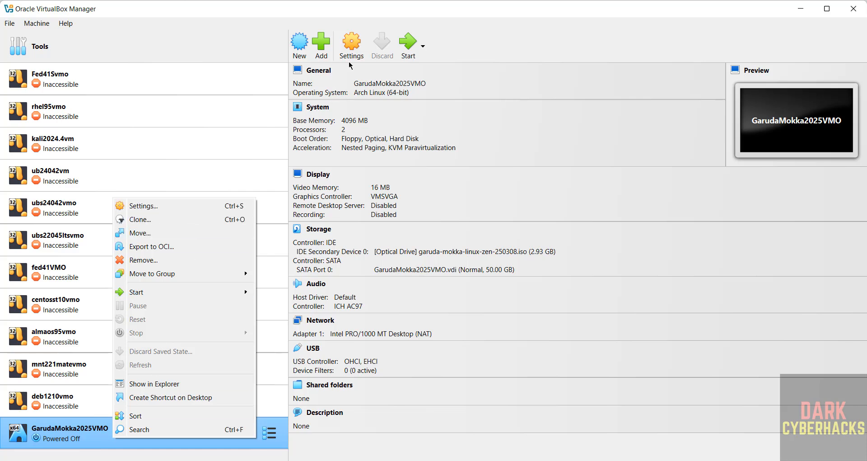
click(40, 24)
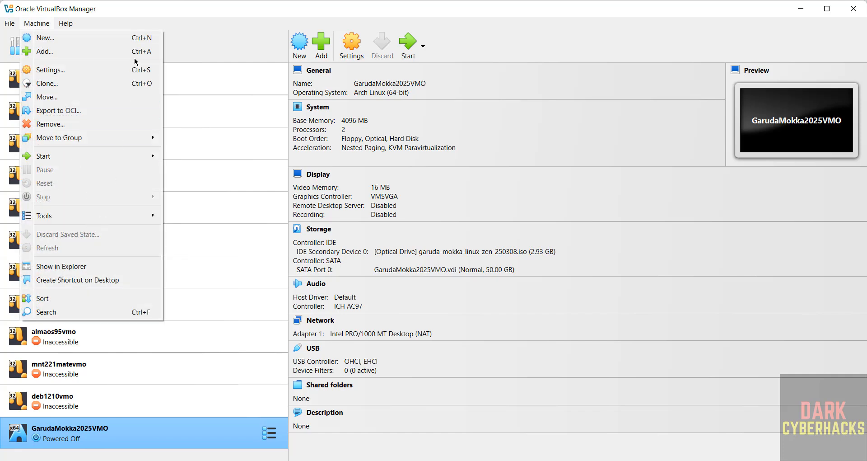
click(206, 37)
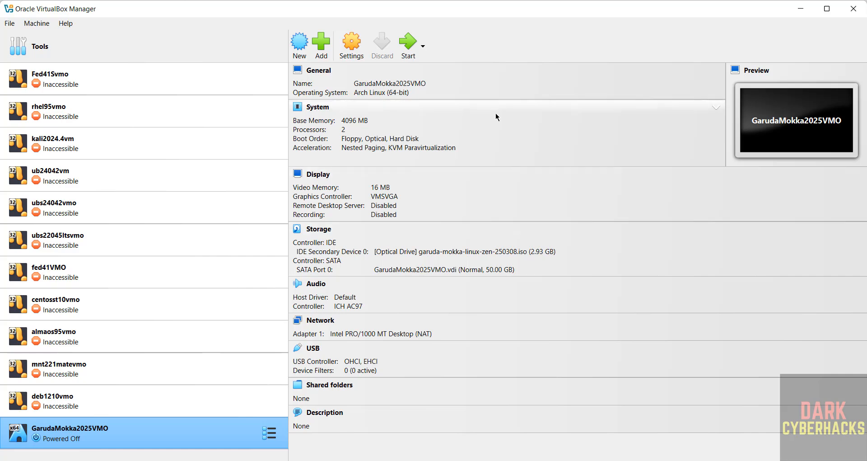
right_click(164, 442)
mouse_move(255, 293)
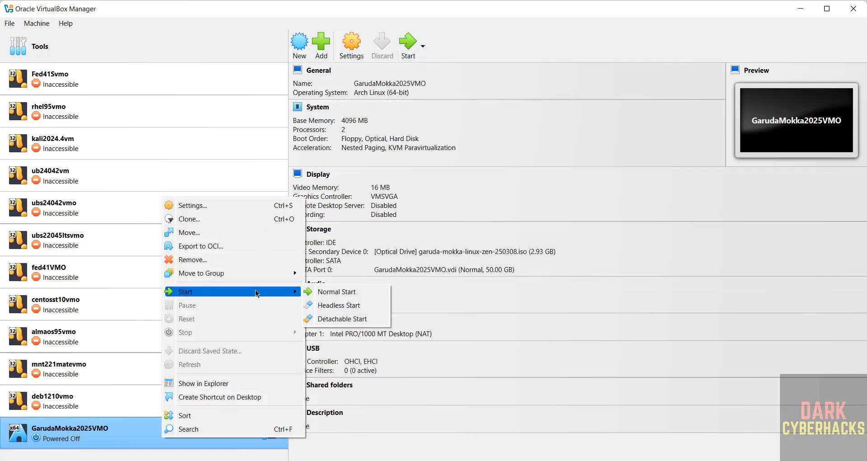
click(559, 45)
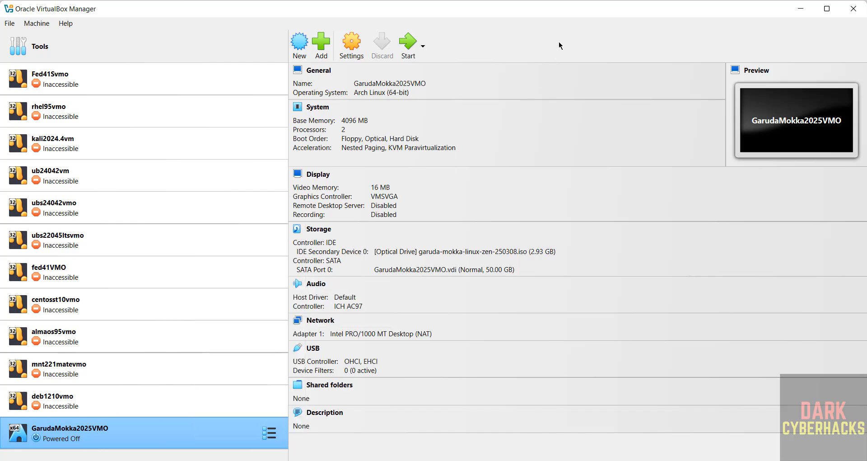
Keep USB Tablet as the System pointing device, save the settings, and start GarudaMokka2025VMO
click(353, 48)
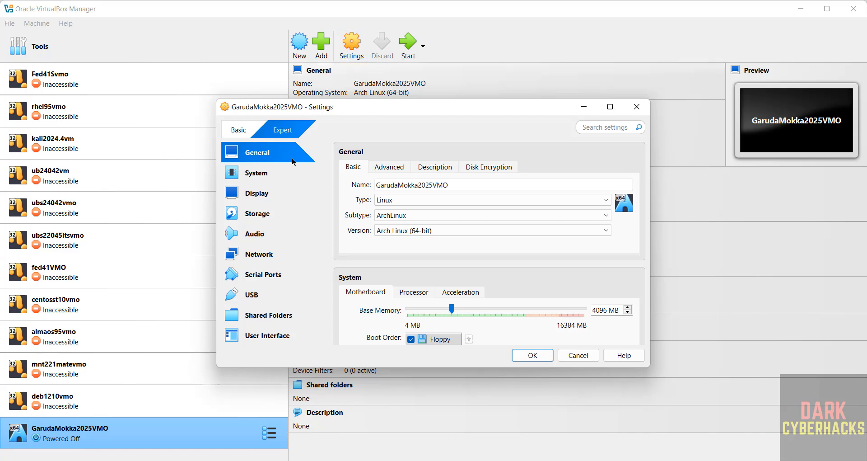
click(280, 175)
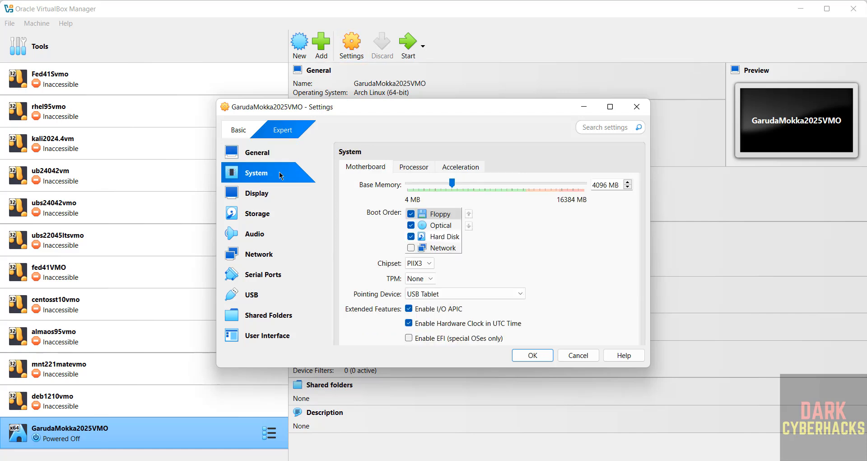
click(431, 294)
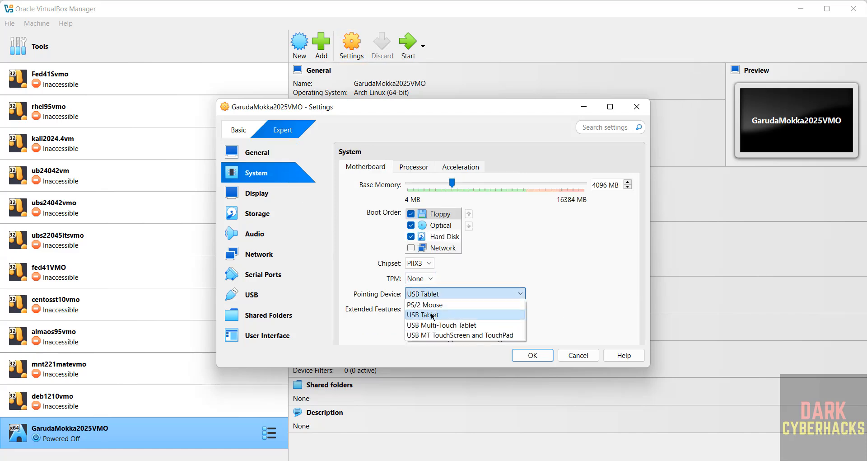
click(582, 317)
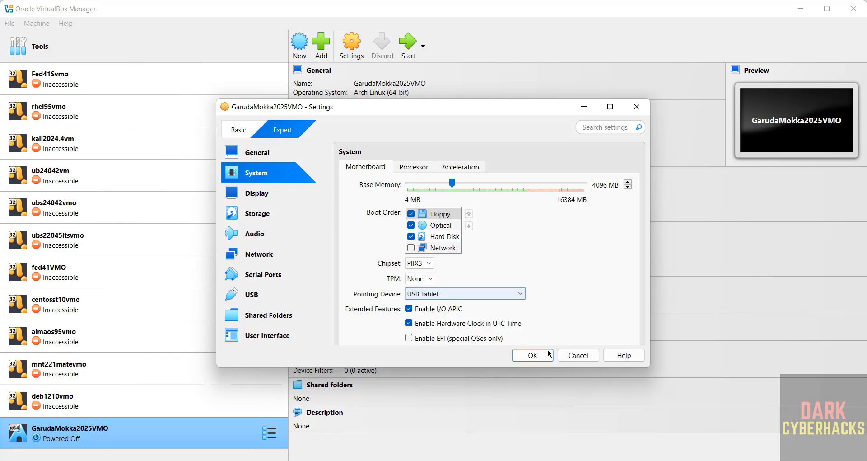
click(548, 355)
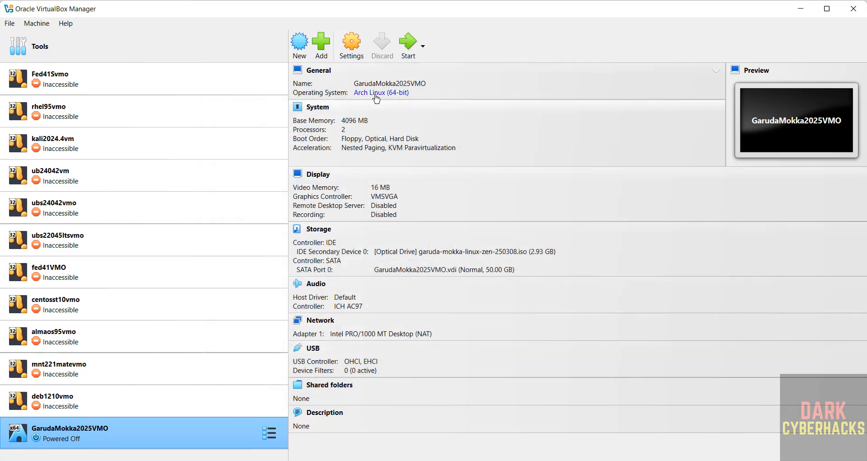
click(408, 43)
Boot the live system from the 'Boot with open source drivers' GRUB entry
key(Up)
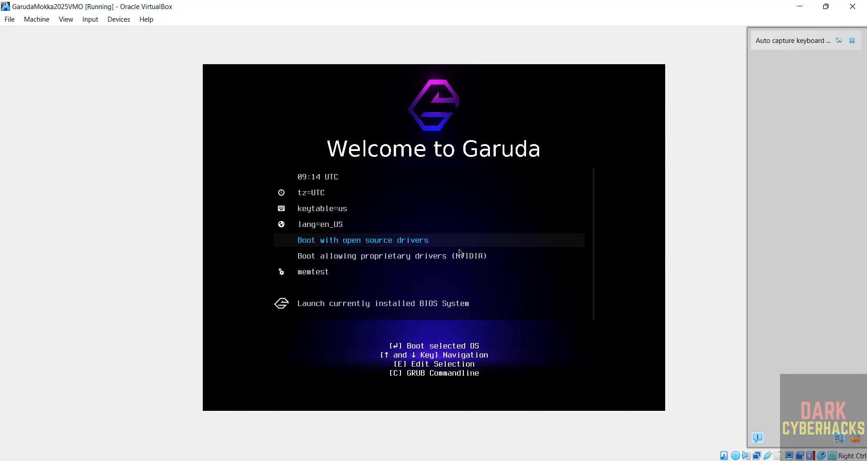
key(Down)
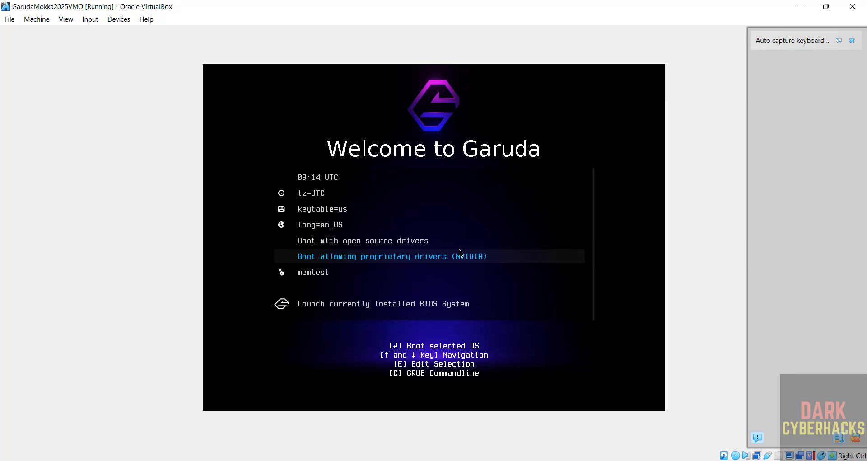
key(Up)
key(Down)
key(Up)
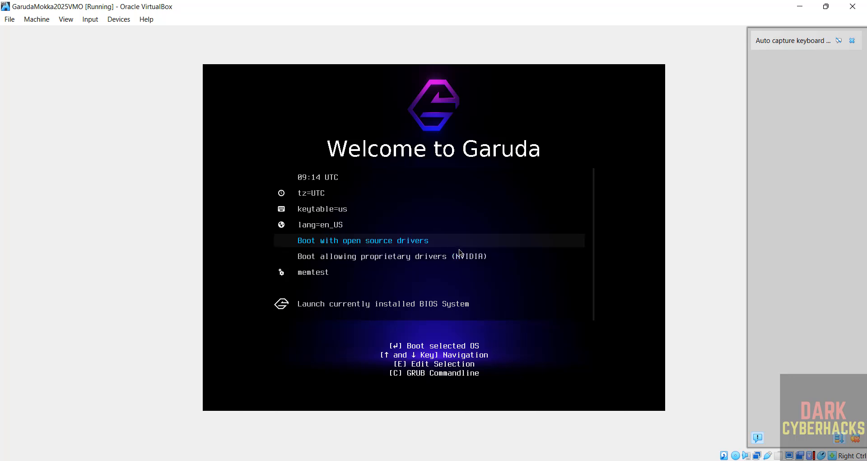
key(Return)
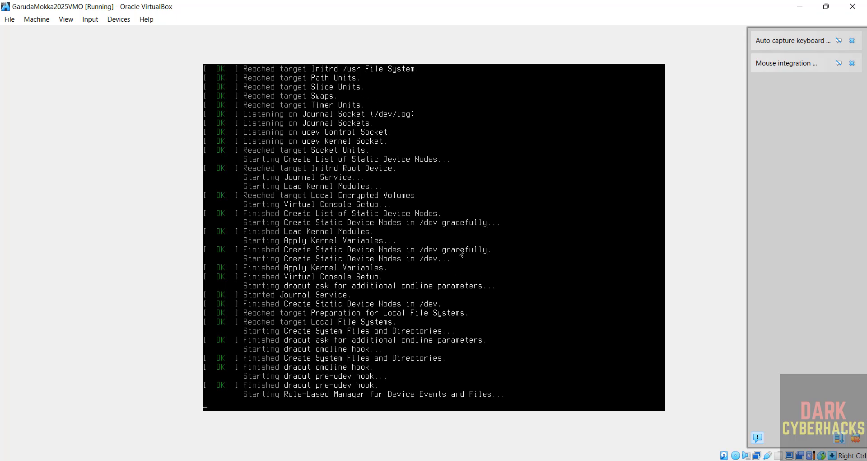
Dismiss the keyboard and mouse notices, then restore the VM window and bring it back to front
click(853, 41)
click(853, 40)
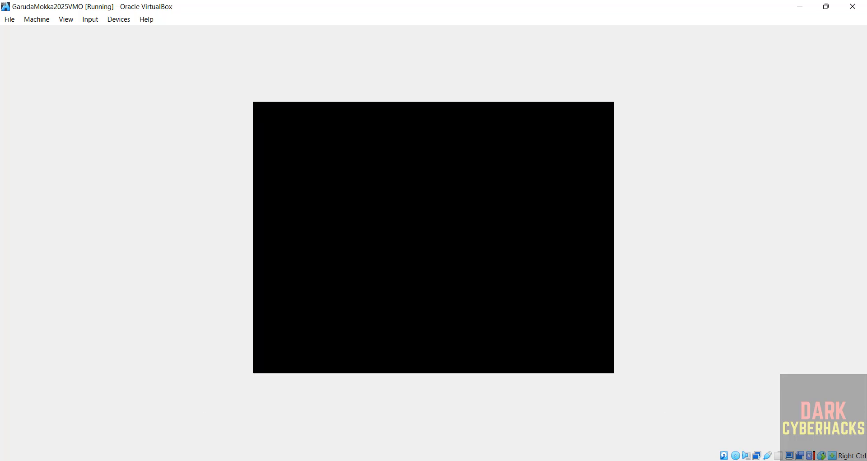
double_click(460, 8)
click(460, 8)
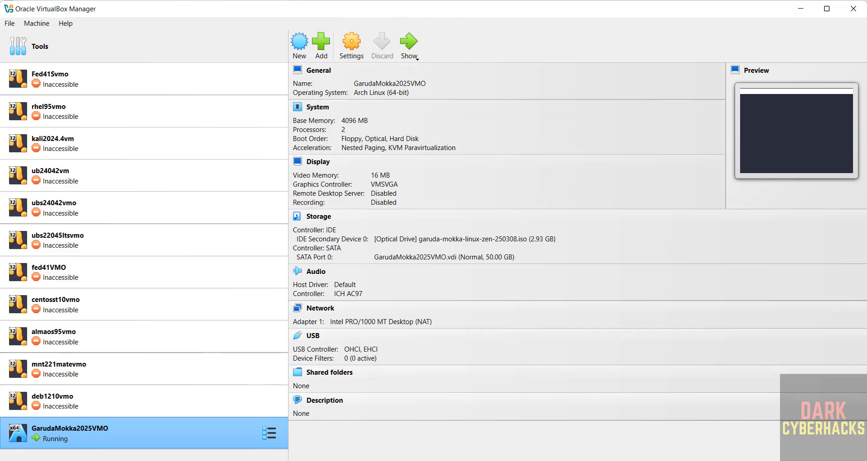
key(alt+Tab)
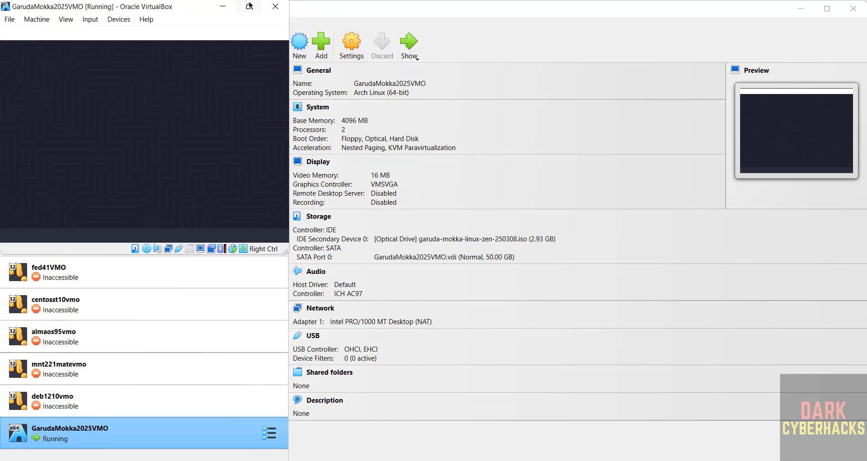
Launch the Garuda installer, keep American English, and keep region Asia with zone Kolkata
click(249, 7)
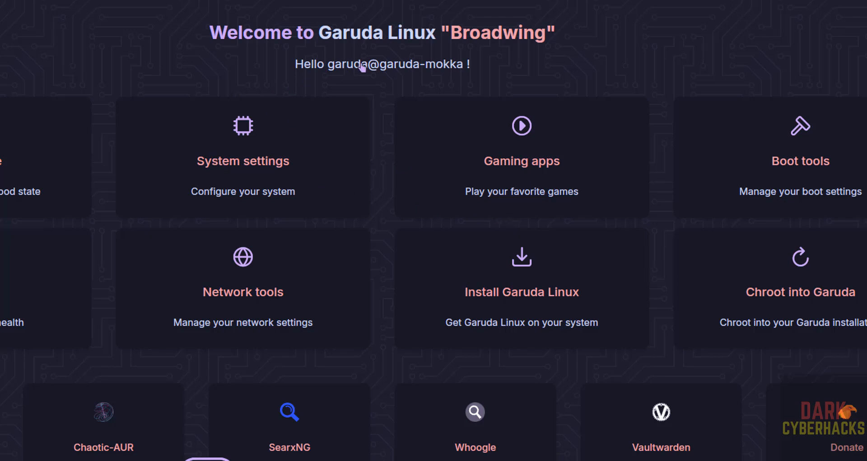
click(522, 294)
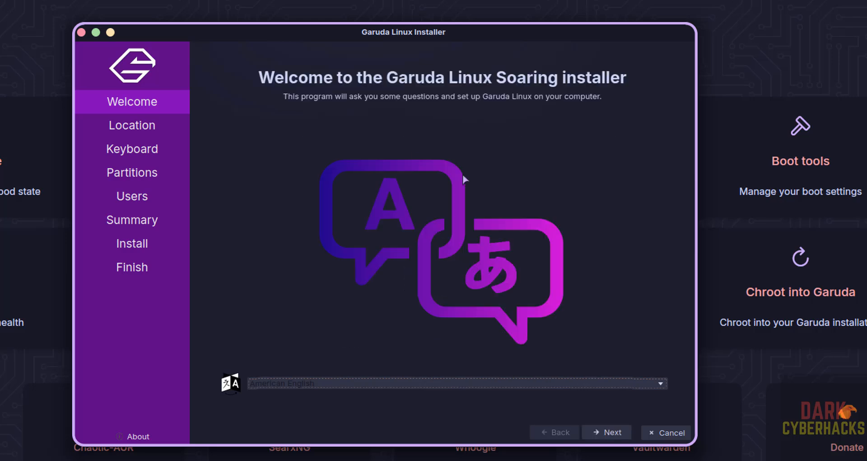
click(480, 385)
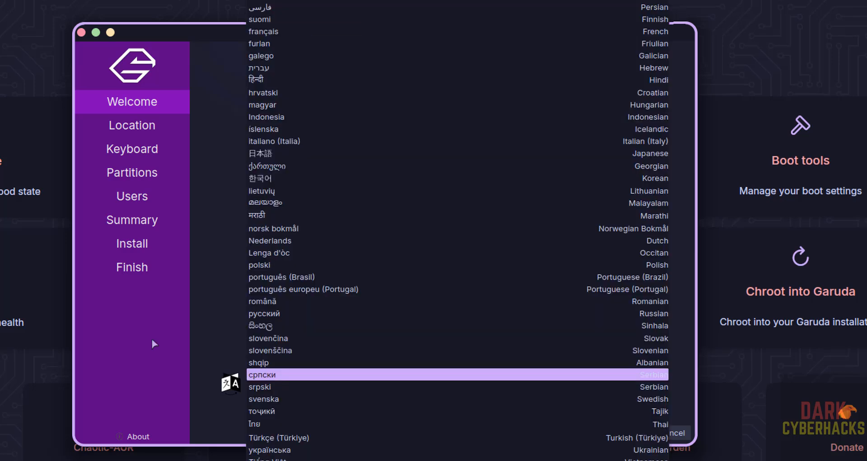
click(154, 344)
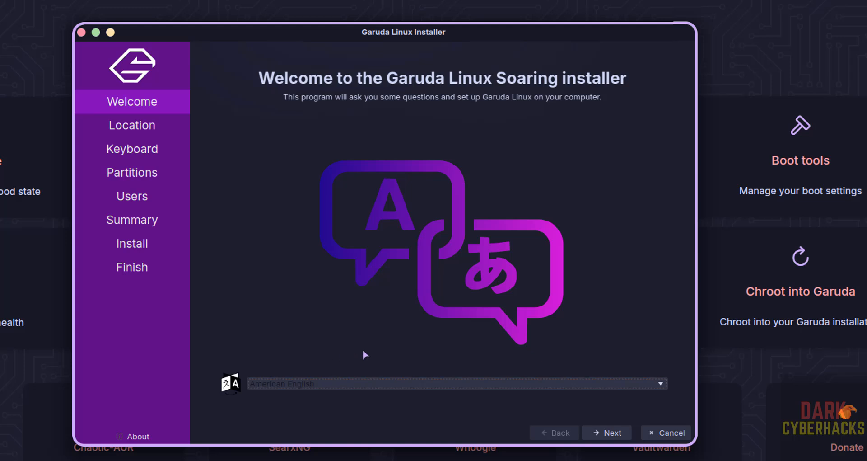
click(608, 432)
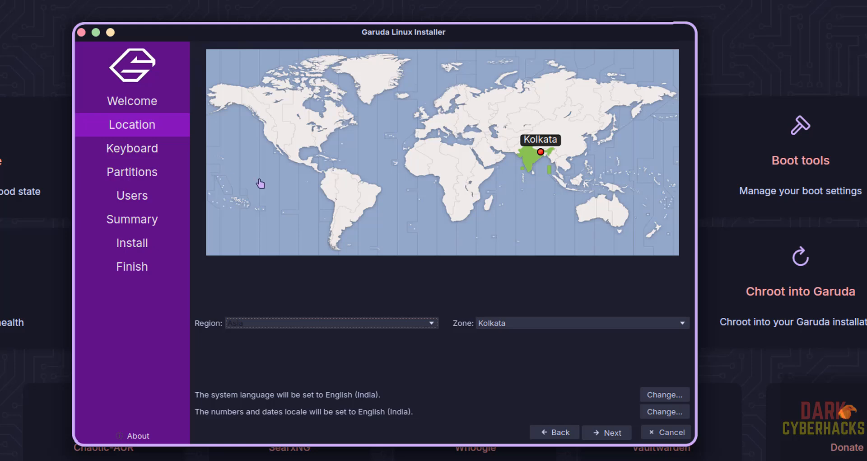
click(276, 323)
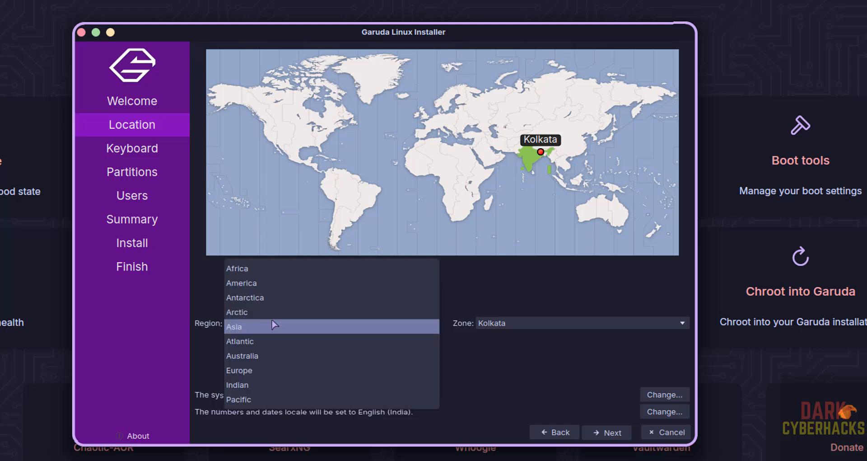
click(512, 325)
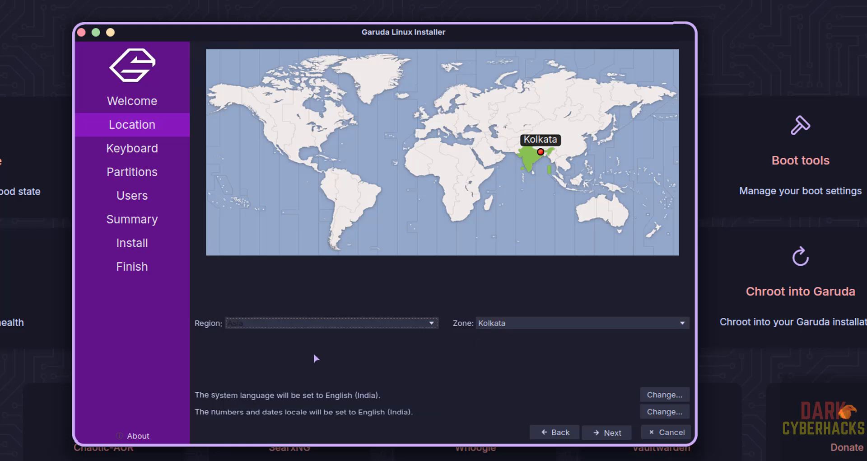
Accept the default keyboard layout and choose Erase disk for partitioning
click(609, 433)
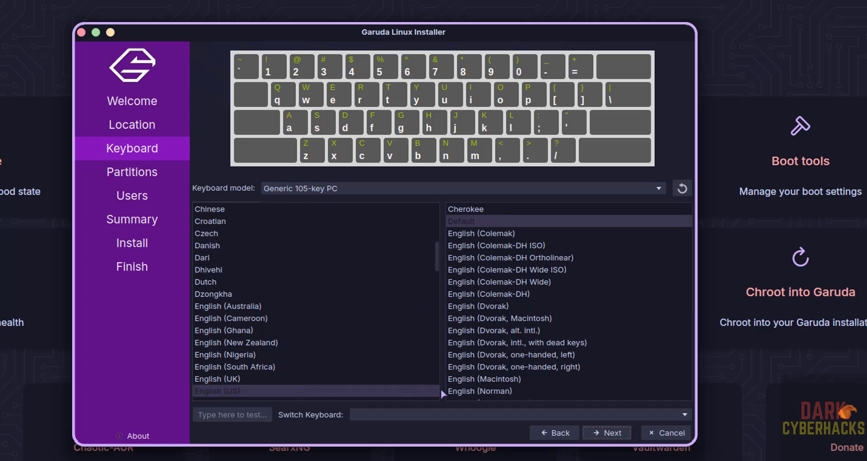
click(608, 434)
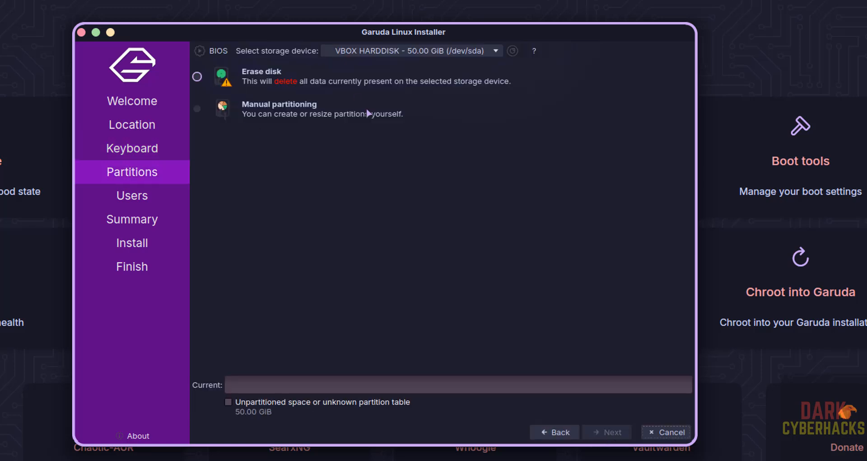
click(209, 79)
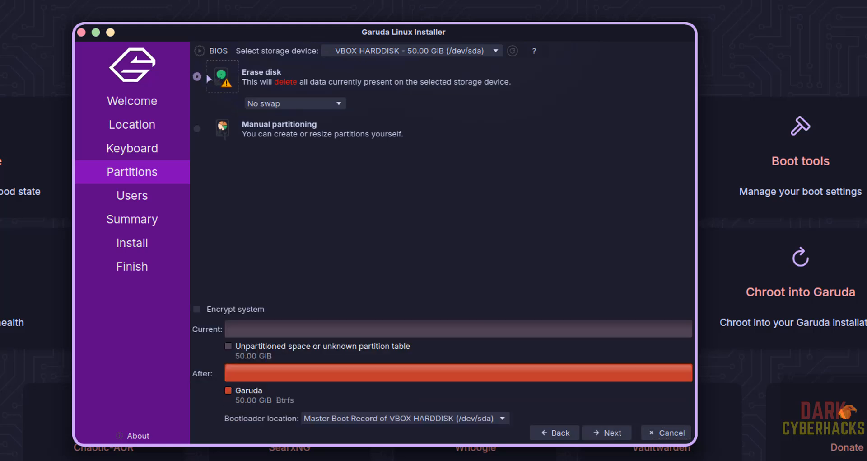
click(606, 433)
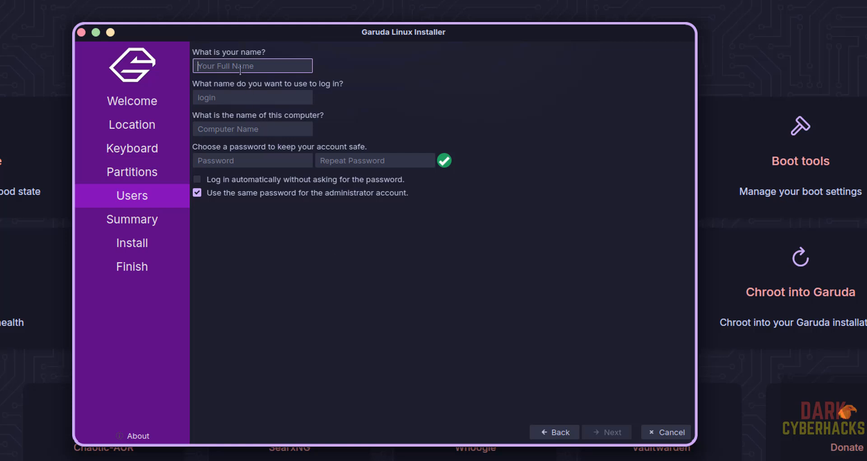
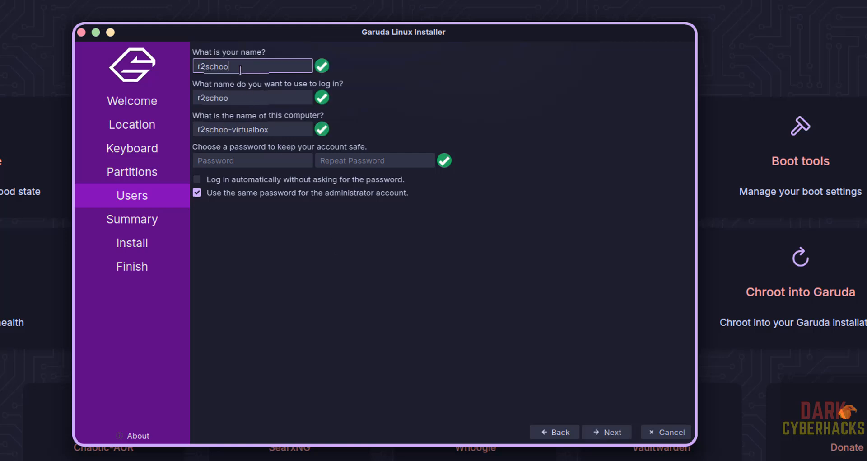
Enter the user's full name and login name, and set the computer name to gradudamvm
key(Tab)
key(Tab)
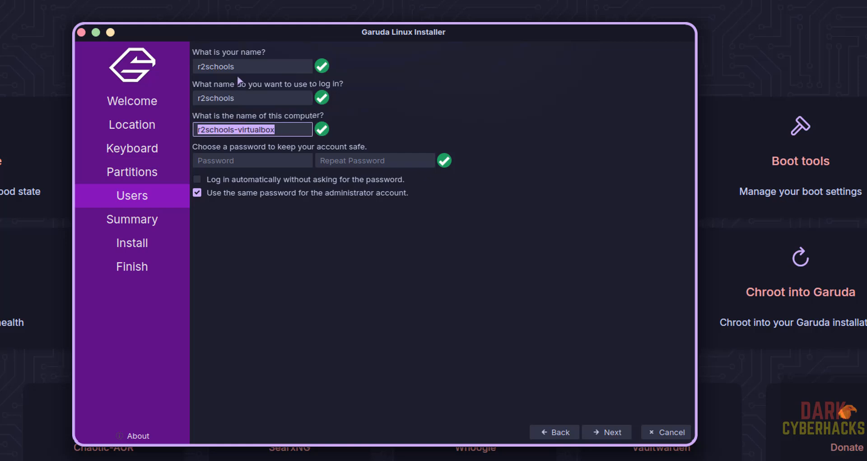
drag(245, 69, 169, 75)
click(236, 67)
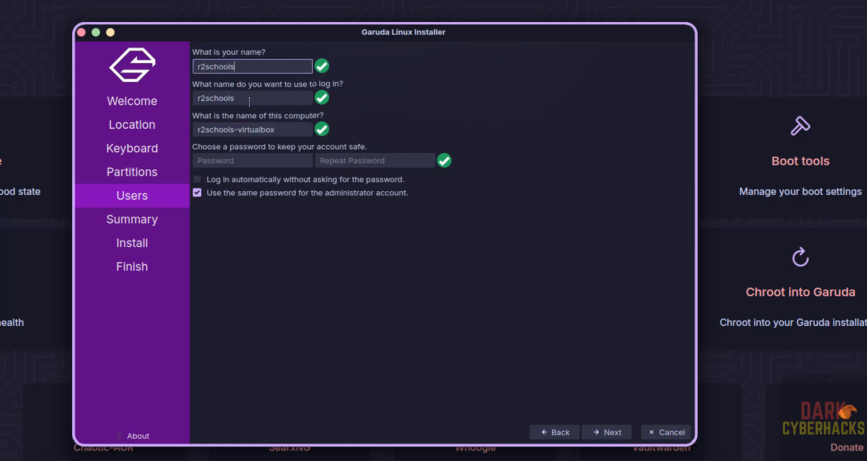
drag(249, 102, 175, 100)
drag(283, 133, 164, 135)
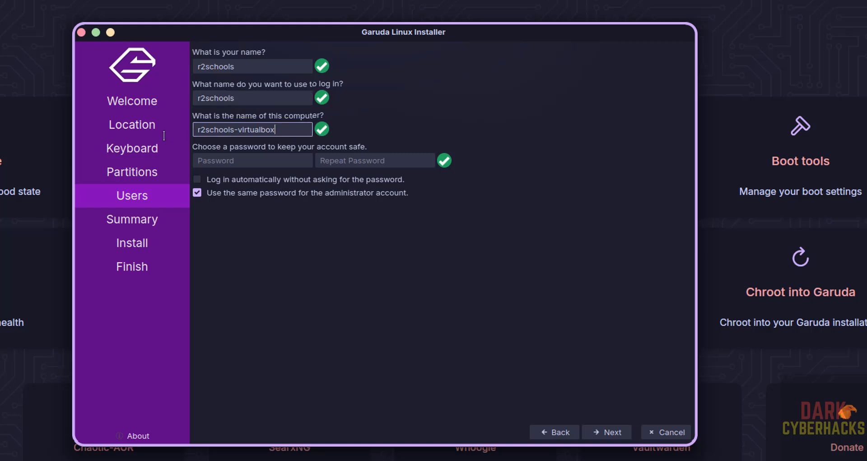
key(ctrl+a)
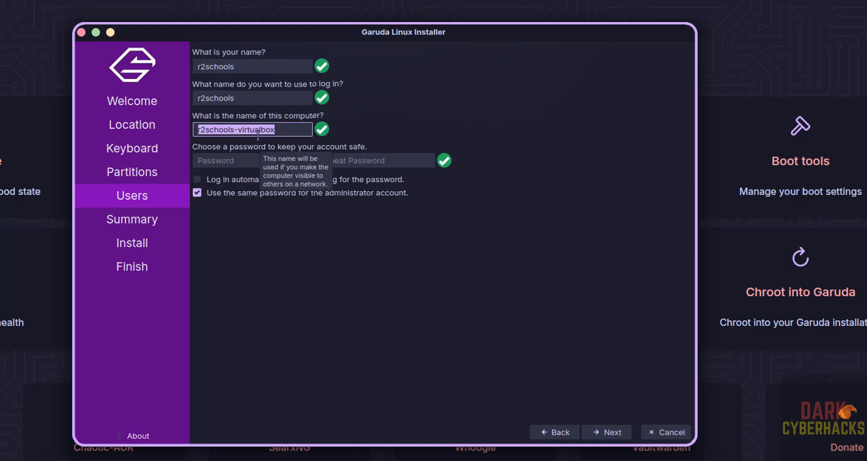
text(gradud)
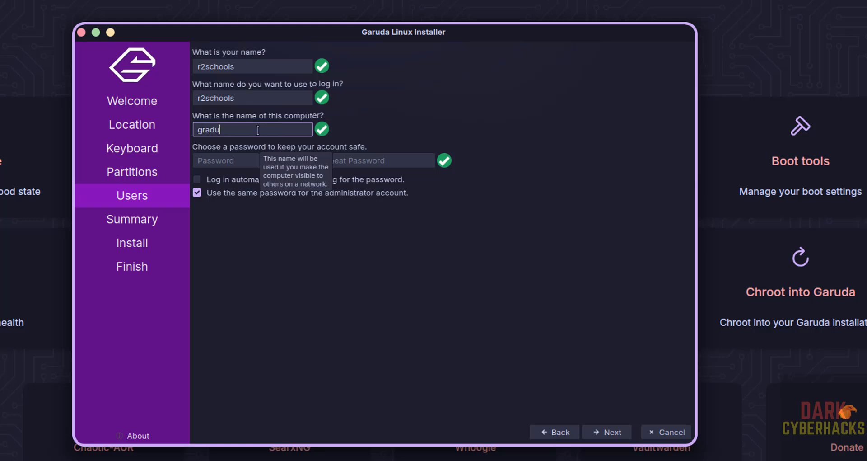
text(amvm)
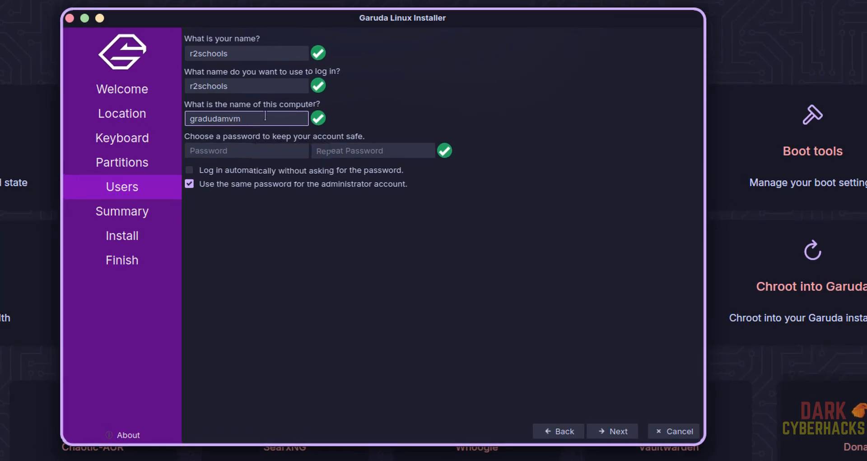
Enter the account password and repeat it in the confirmation field
click(223, 144)
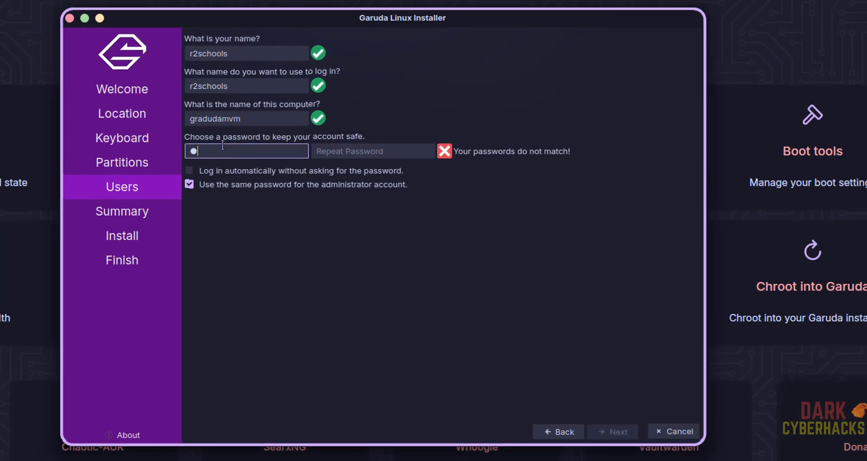
key(Tab)
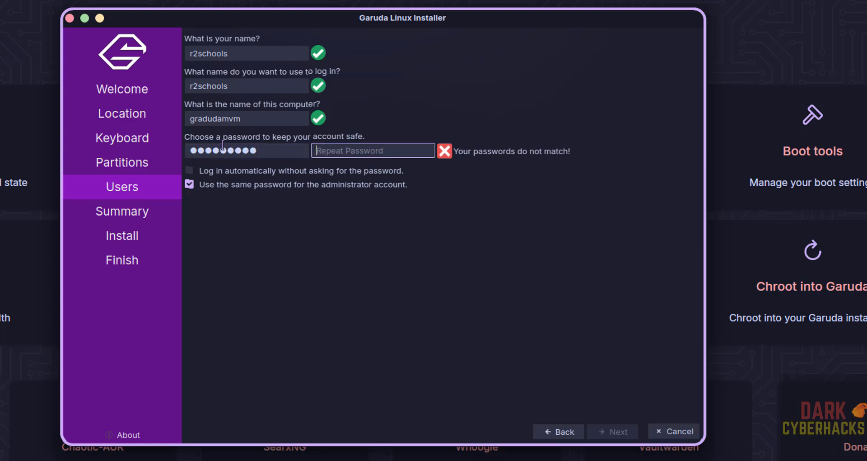
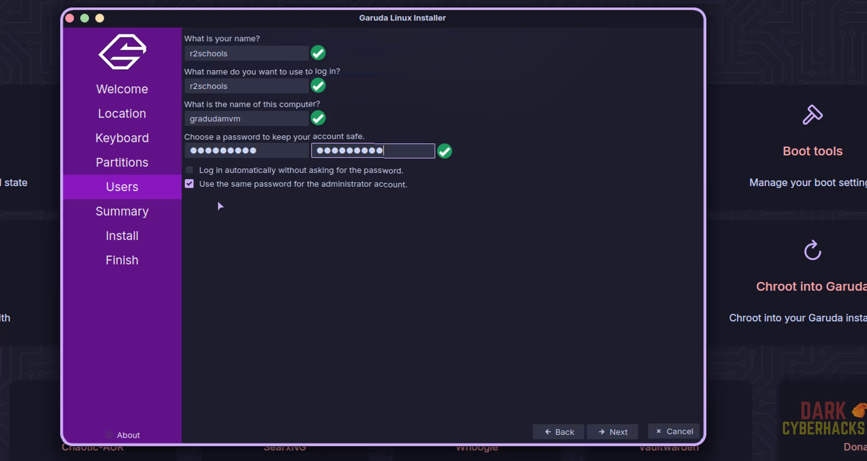
Review the installation summary and confirm installing Garuda over the whole 50 GB virtual disk
click(615, 431)
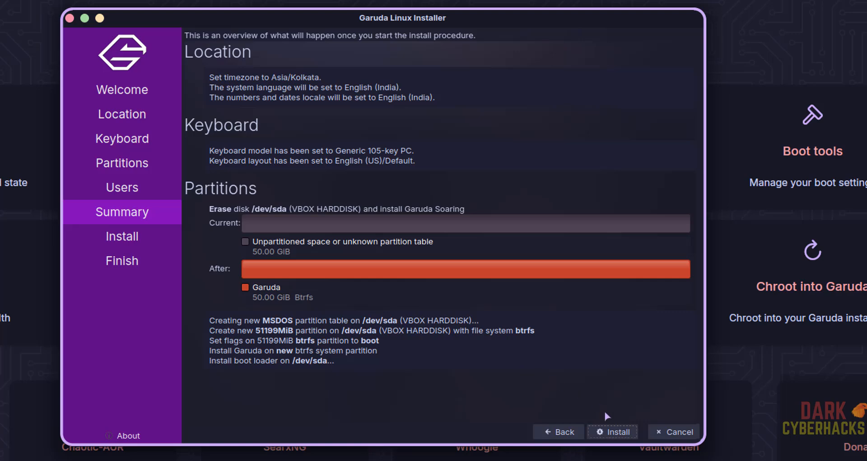
click(619, 434)
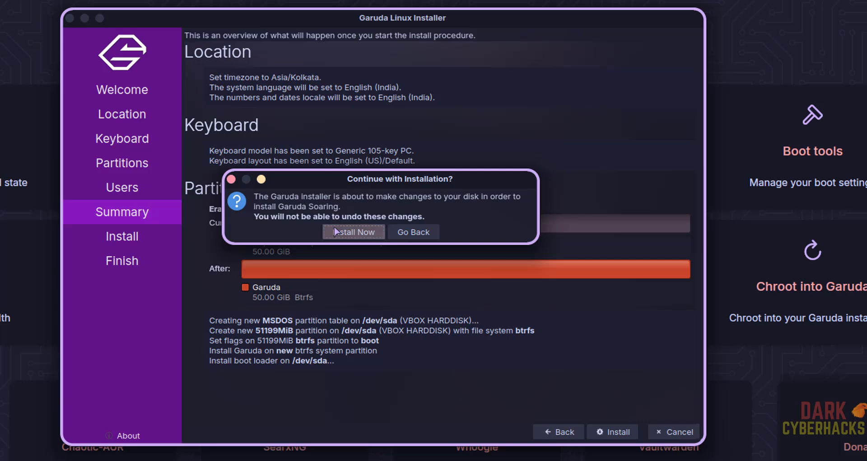
click(335, 231)
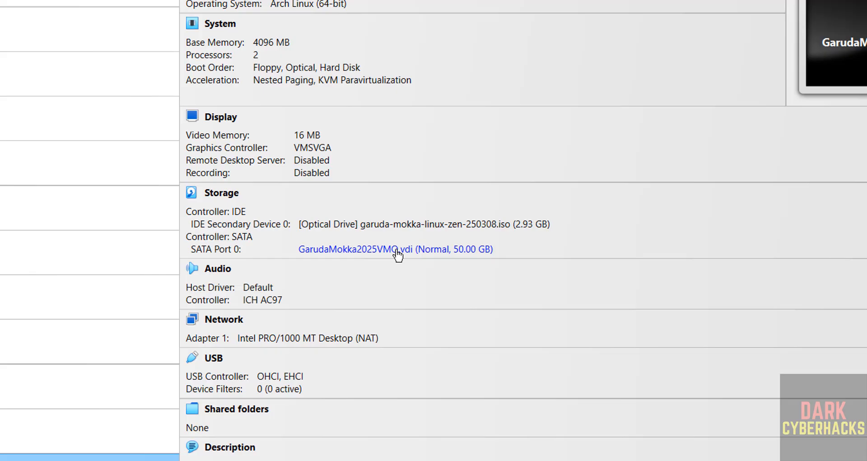
Remove the Garuda ISO from the VM's optical drive, then finish the installer with Restart now
click(396, 252)
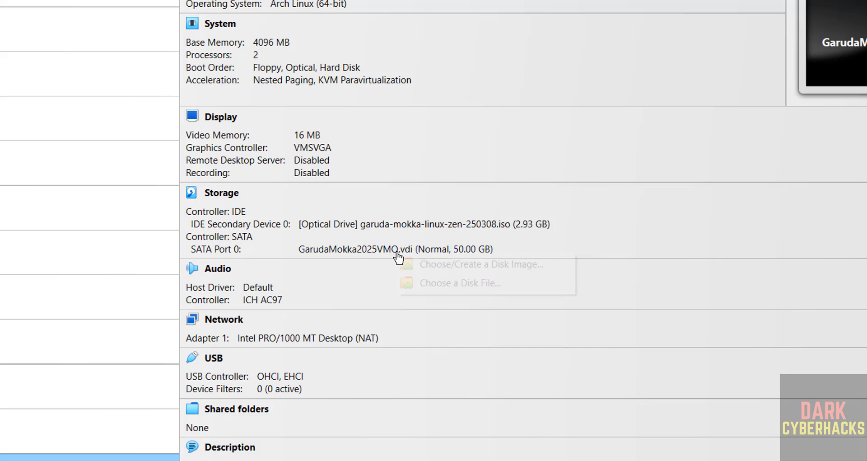
click(439, 177)
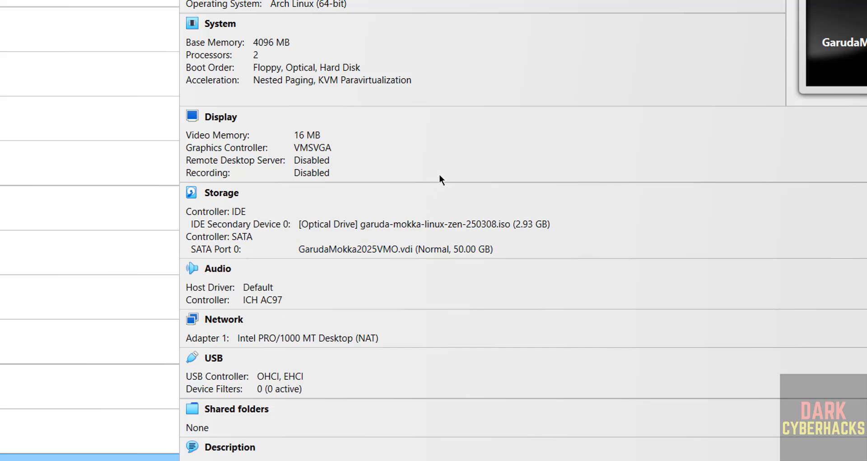
click(395, 225)
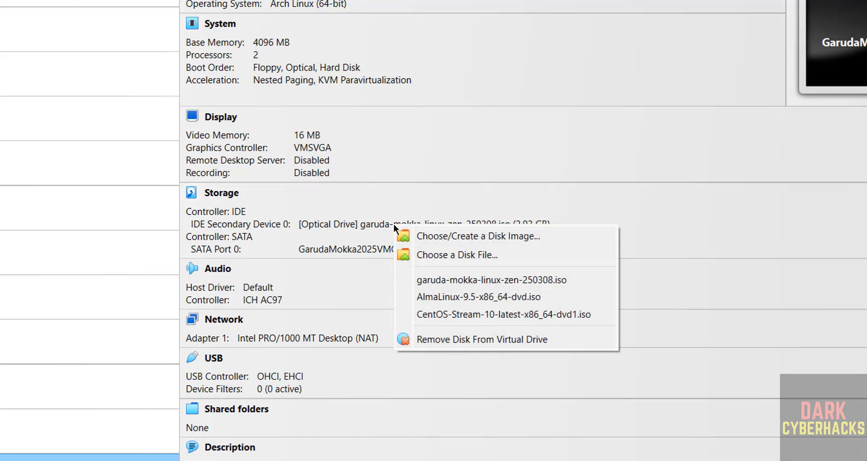
click(422, 193)
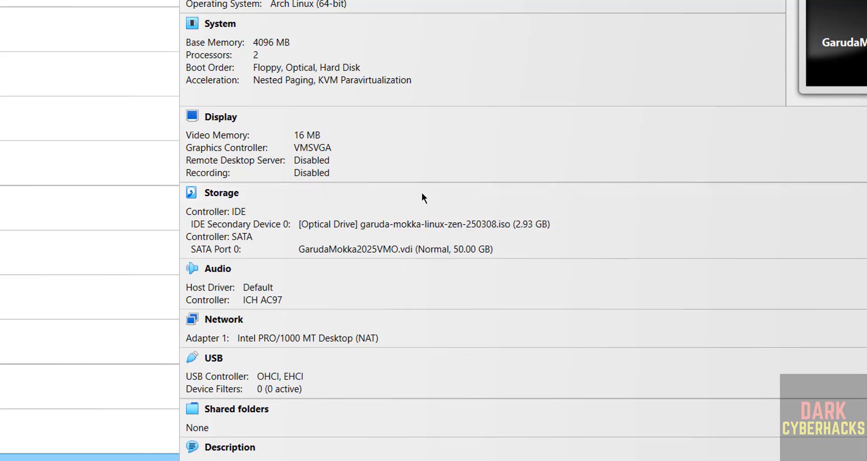
click(374, 225)
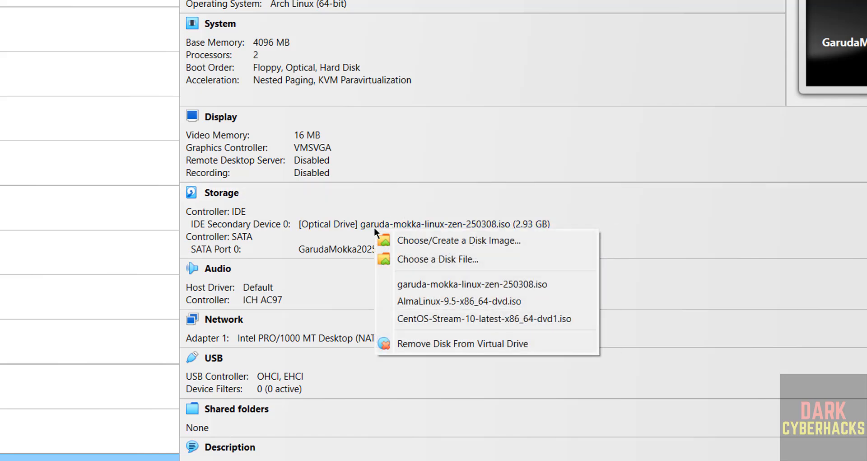
click(418, 342)
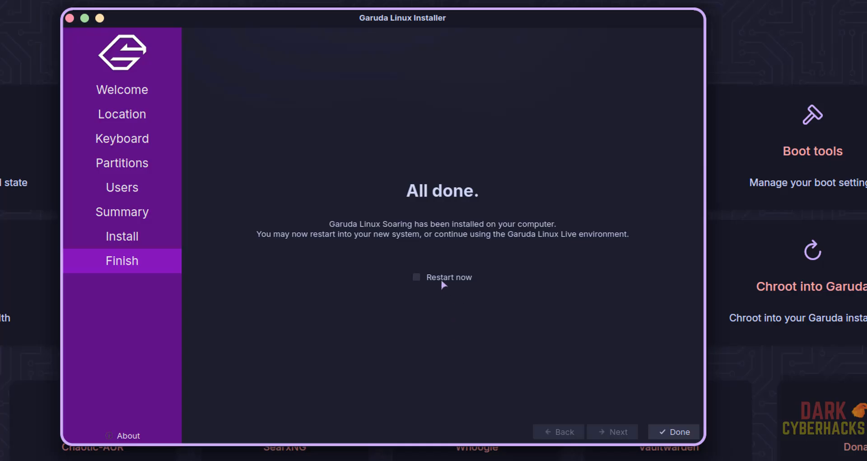
click(442, 280)
click(674, 433)
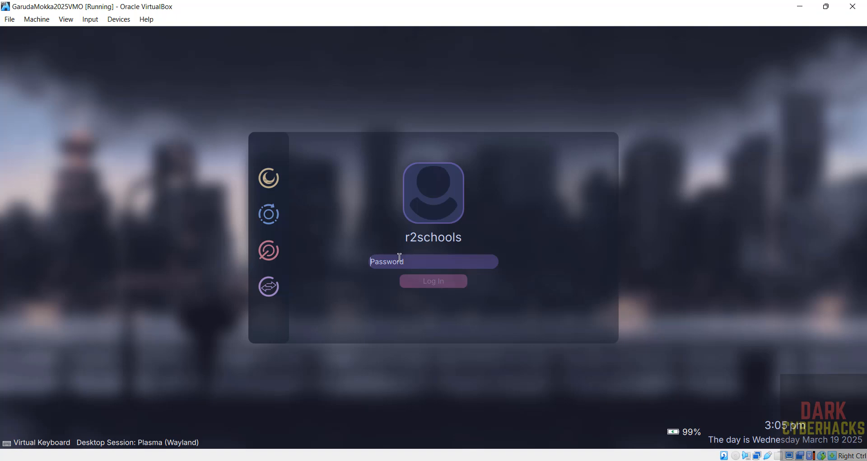
Log in with the user's password and cancel the Setup Assistant's initial update
text(•••••)
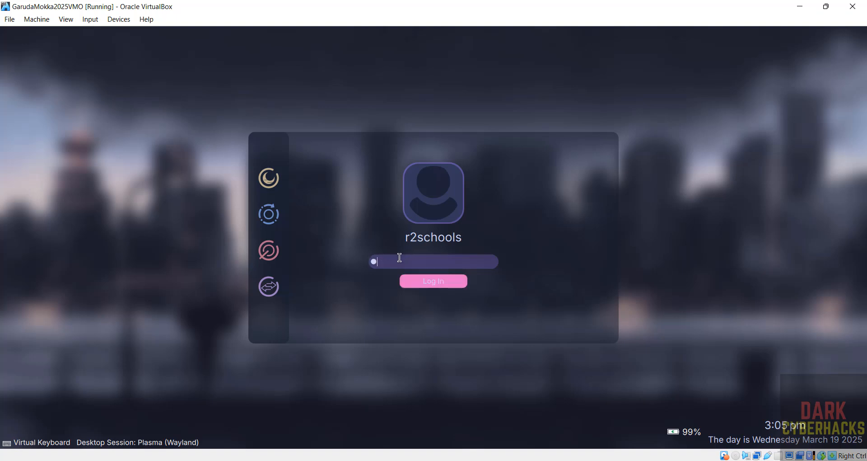
text(••••)
key(Return)
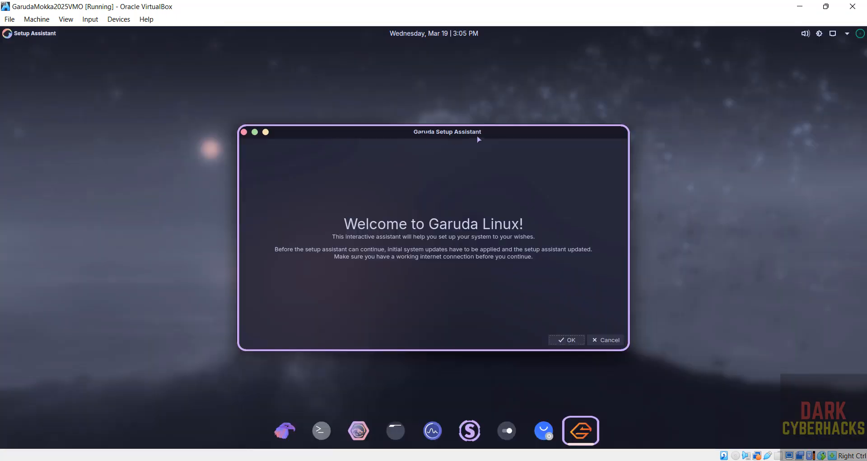
click(606, 341)
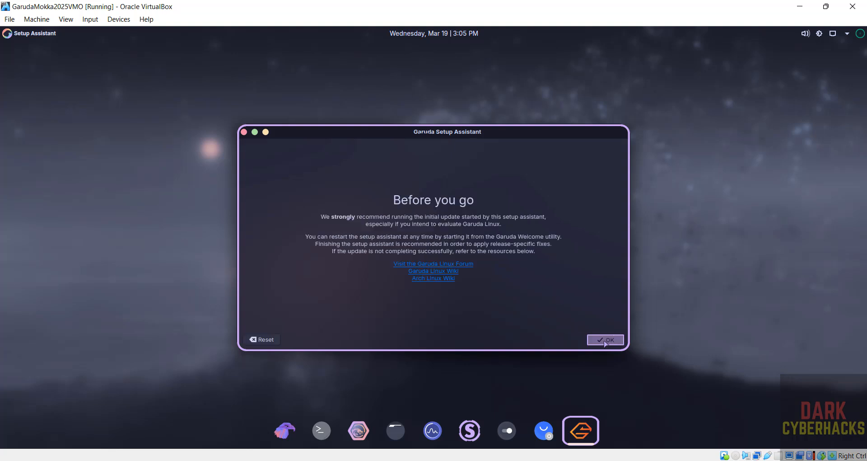
click(606, 342)
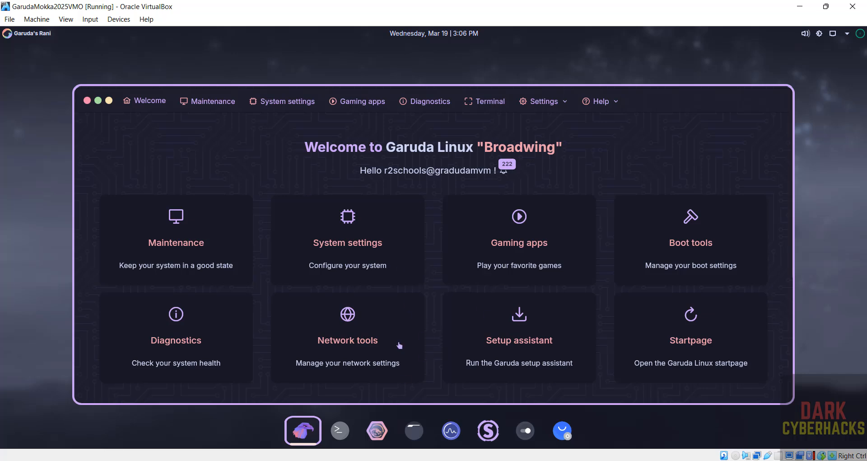
In a new Konsole terminal, run 'more /etc/os-release' to show the OS details
click(335, 437)
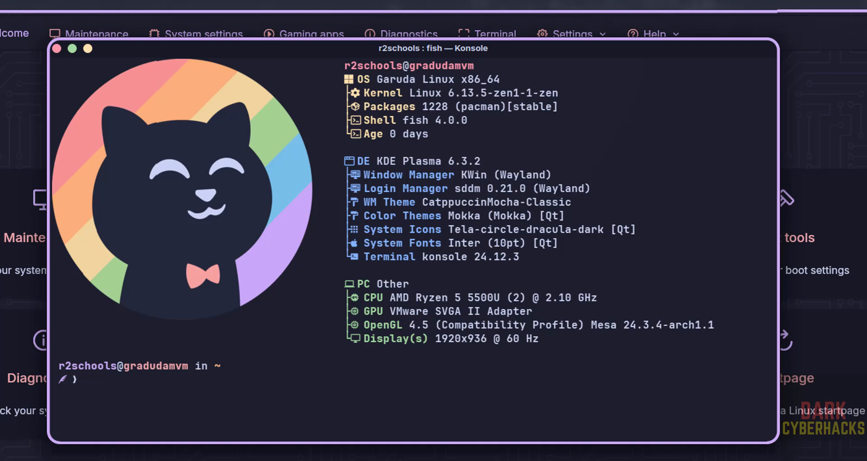
text(mmmore  /etc/)
key(BackSpace)
key(BackSpace)
key(BackSpace)
key(BackSpace)
key(BackSpace)
key(BackSpace)
key(BackSpace)
key(BackSpace)
key(BackSpace)
key(BackSpace)
key(BackSpace)
key(BackSpace)
key(BackSpace)
text(more /etc/)
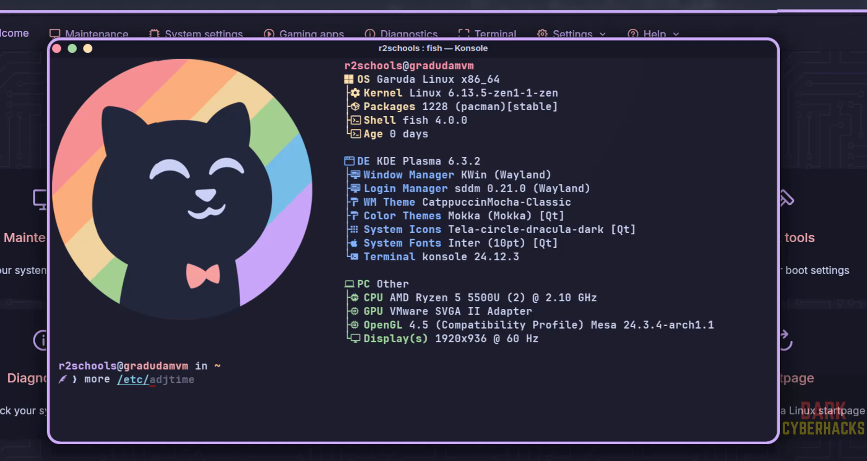
text(os-release)
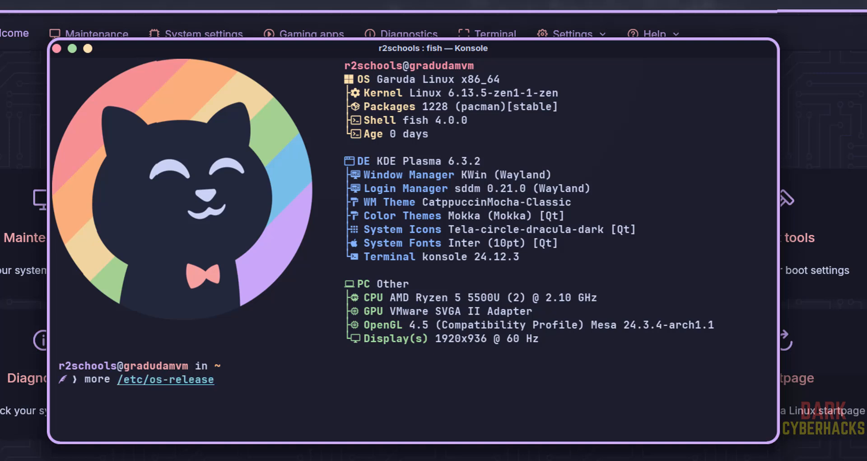
key(Return)
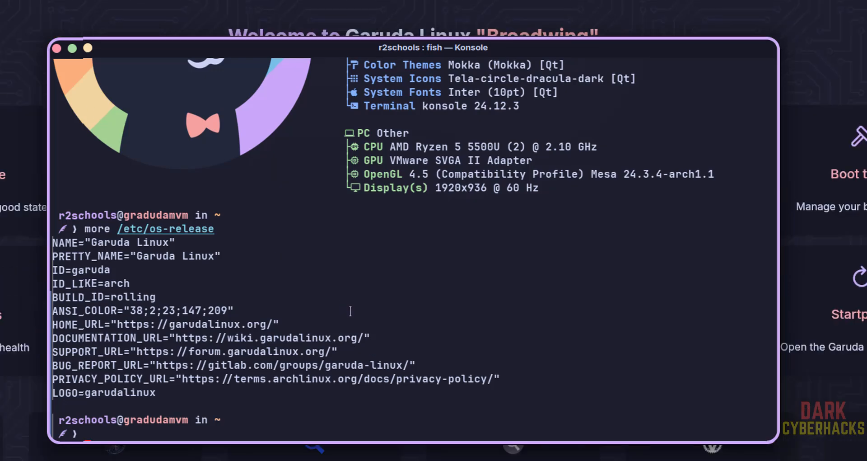
Run 'sudo pacman -Syu', answer y to use garuda-update, and enter the sudo password
text(suddo)
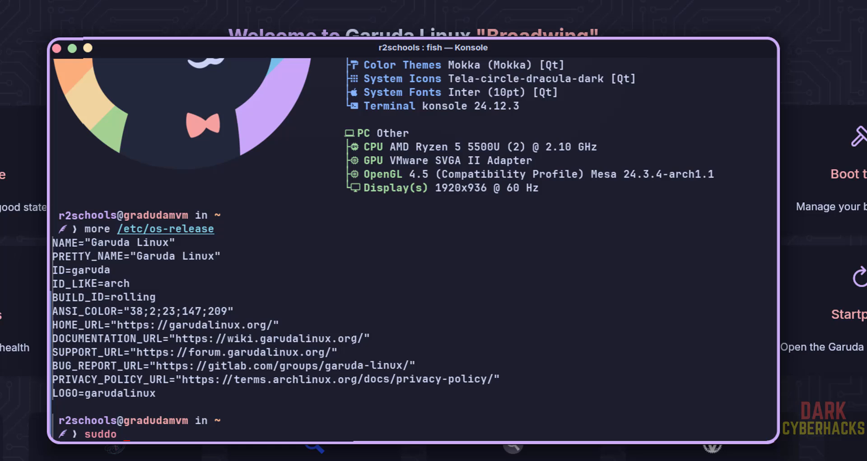
text( ppacman)
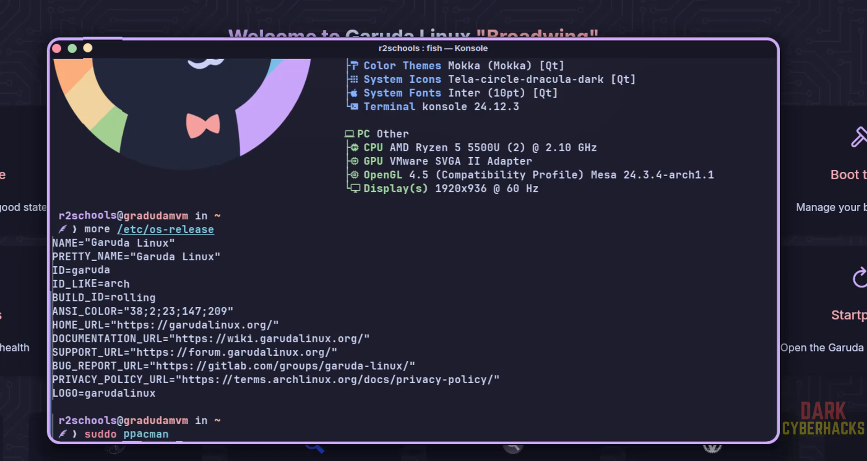
key(BackSpace)
key(BackSpace)
key(BackSpace)
key(BackSpace)
key(BackSpace)
key(BackSpace)
key(BackSpace)
key(BackSpace)
key(BackSpace)
key(BackSpace)
key(BackSpace)
key(BackSpace)
key(BackSpace)
key(BackSpace)
text(sudo)
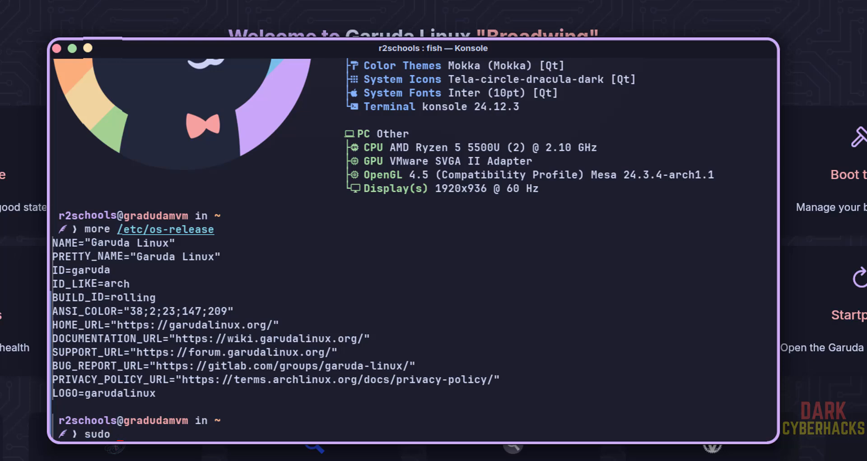
text( pacman)
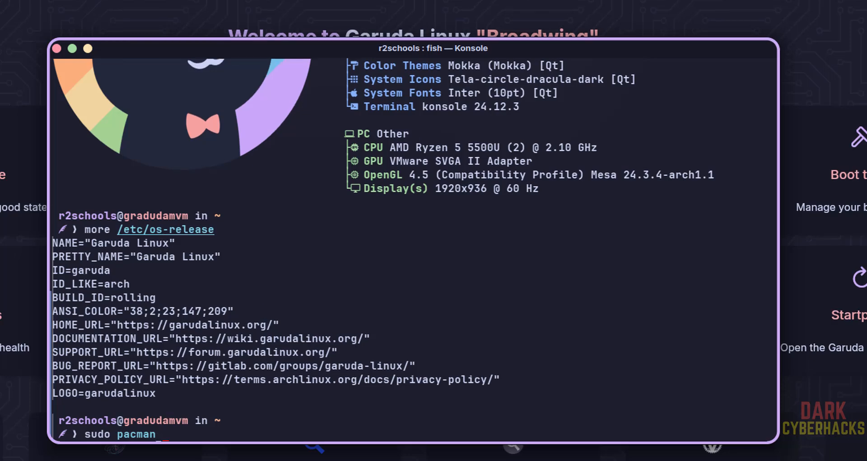
text( -Syu)
key(ctrl+l)
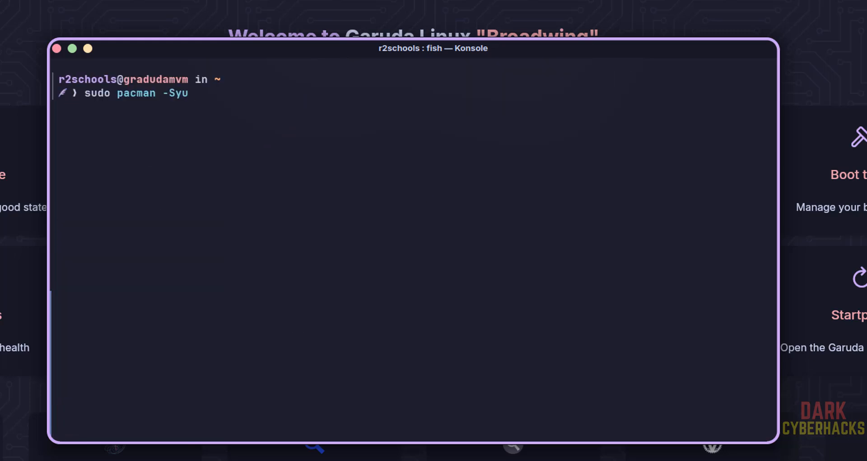
key(Return)
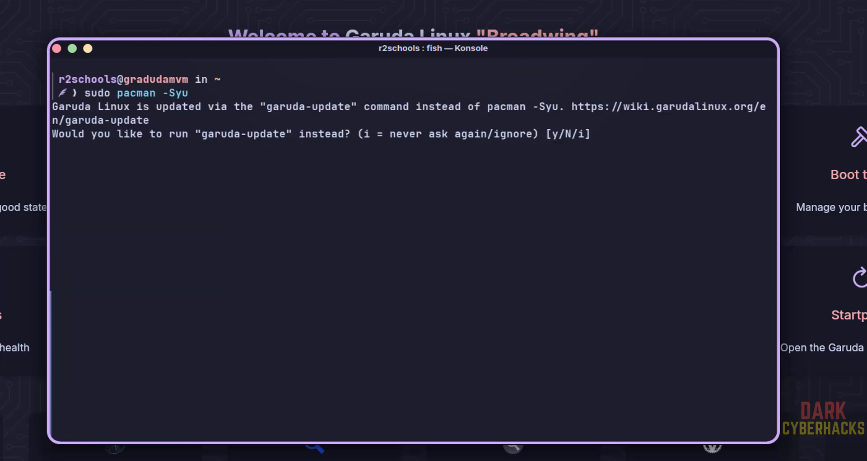
text(y)
key(Return)
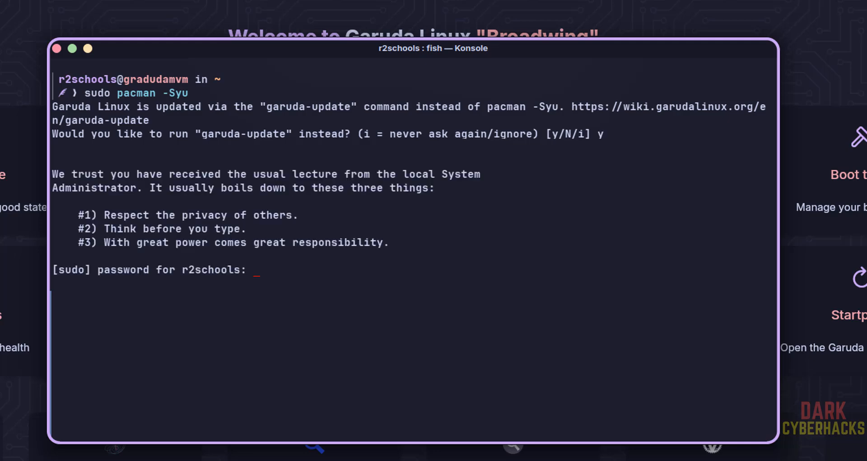
text(********)
key(Return)
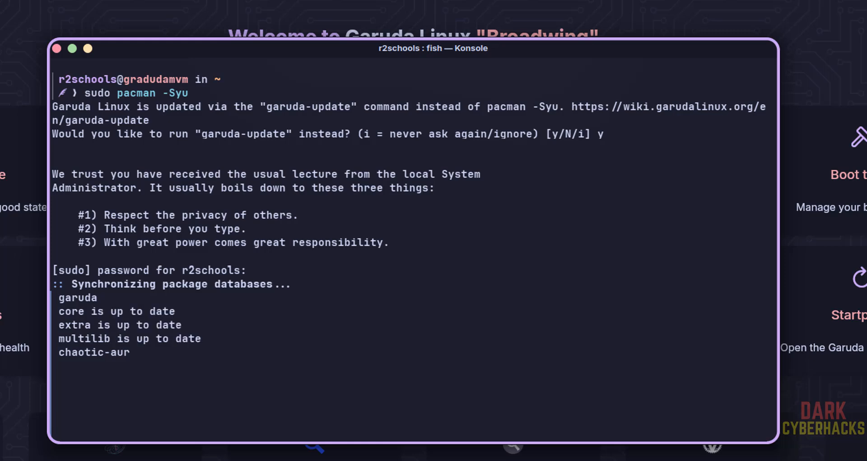